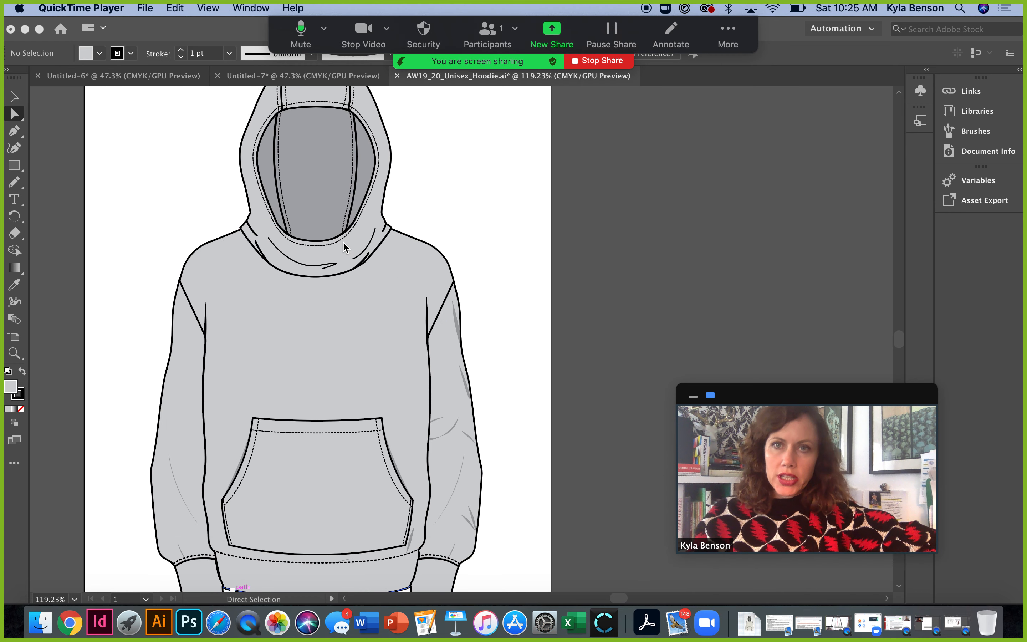
Move the meeting controls clear of the drawing and fill the hoodie's front body with the bright yellow swatch
{"action": "left_click", "coordinate": [274, 26]}
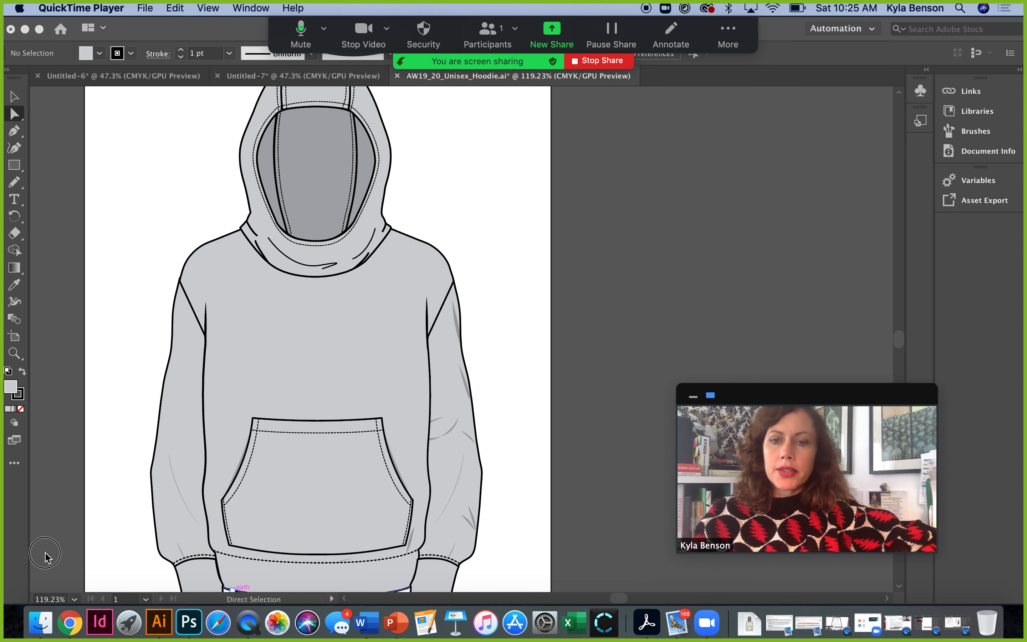
{"action": "left_click", "coordinate": [270, 418]}
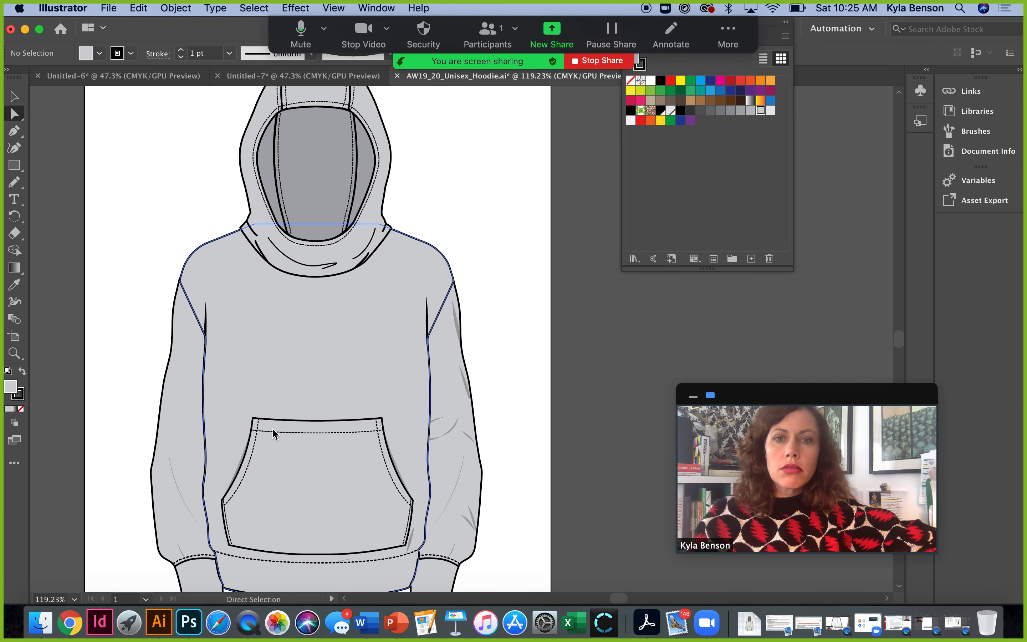
{"action": "left_click_drag", "start_coordinate": [278, 33], "coordinate": [136, 603]}
{"action": "left_click", "coordinate": [466, 229]}
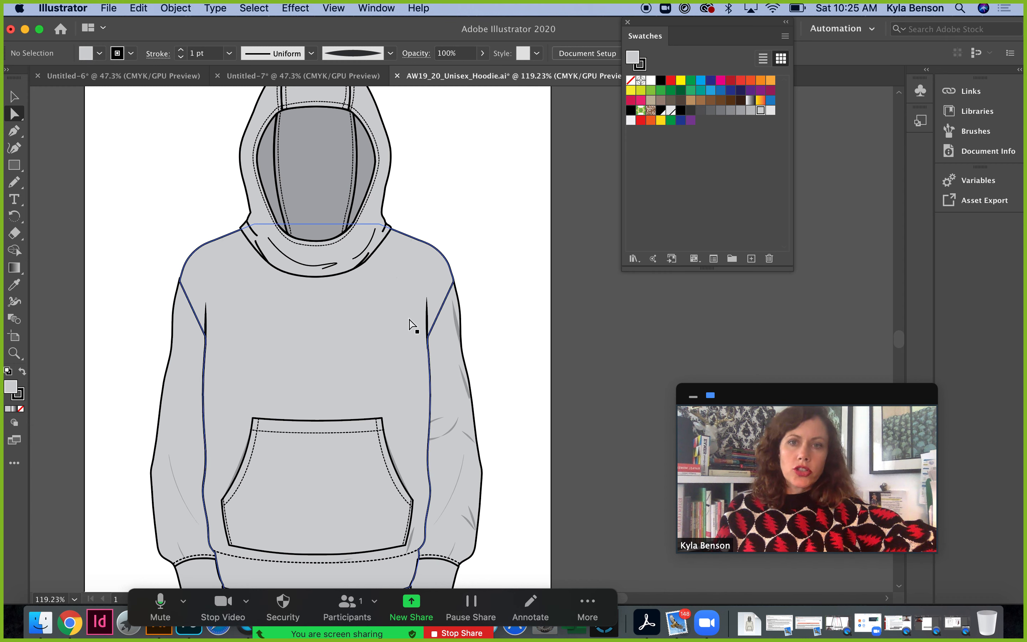
{"action": "left_click", "coordinate": [452, 225]}
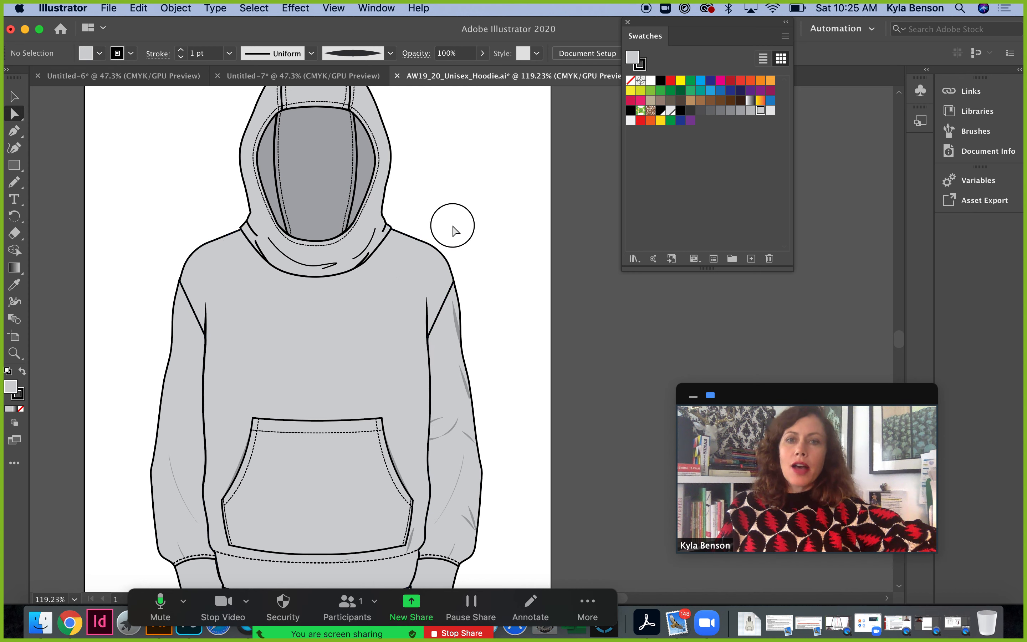
{"action": "left_click", "coordinate": [356, 343]}
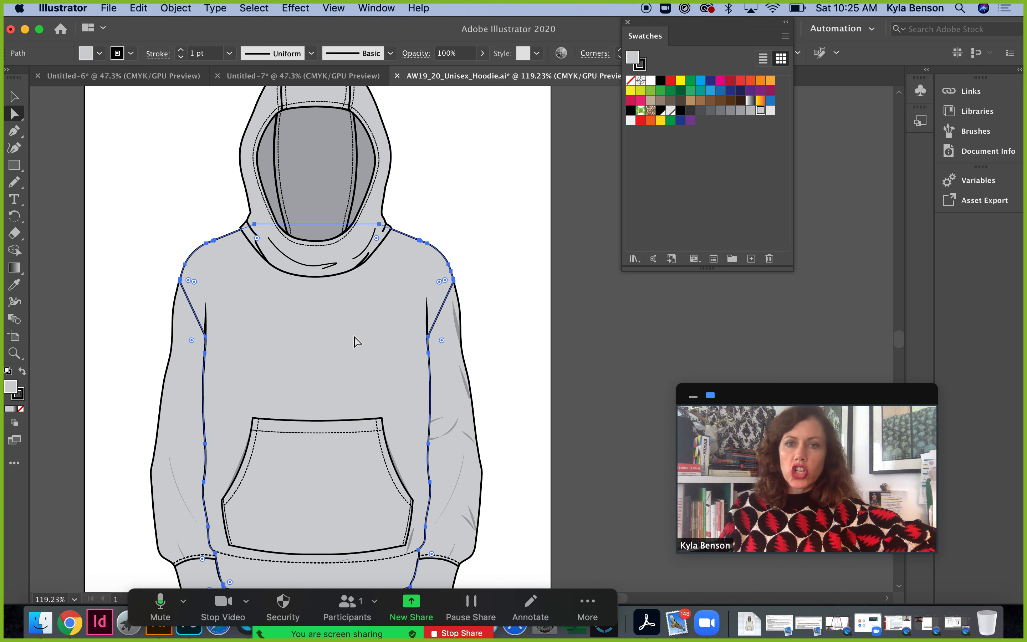
{"action": "left_click", "coordinate": [681, 80]}
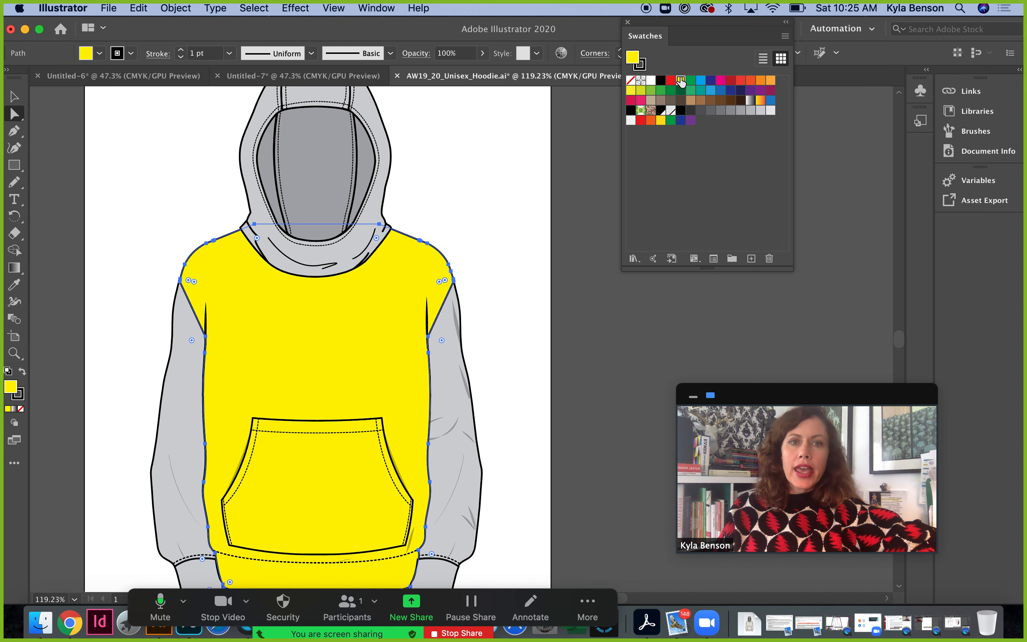
Fill the sleeve on the drawing's right side with magenta and the opposite sleeve with crimson, then deselect
{"action": "left_click", "coordinate": [448, 382]}
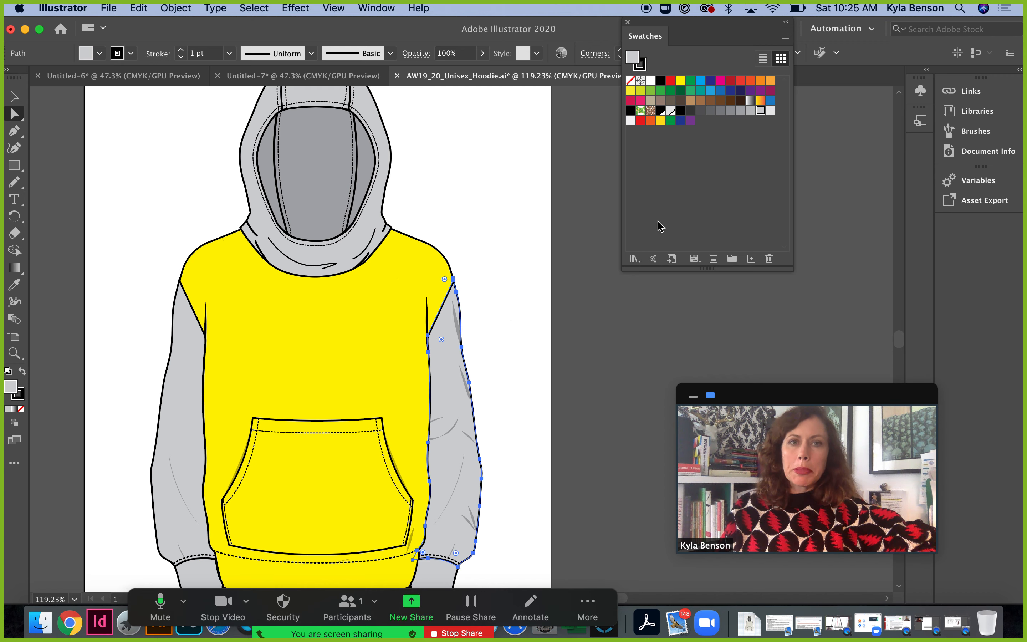
{"action": "left_click", "coordinate": [721, 82]}
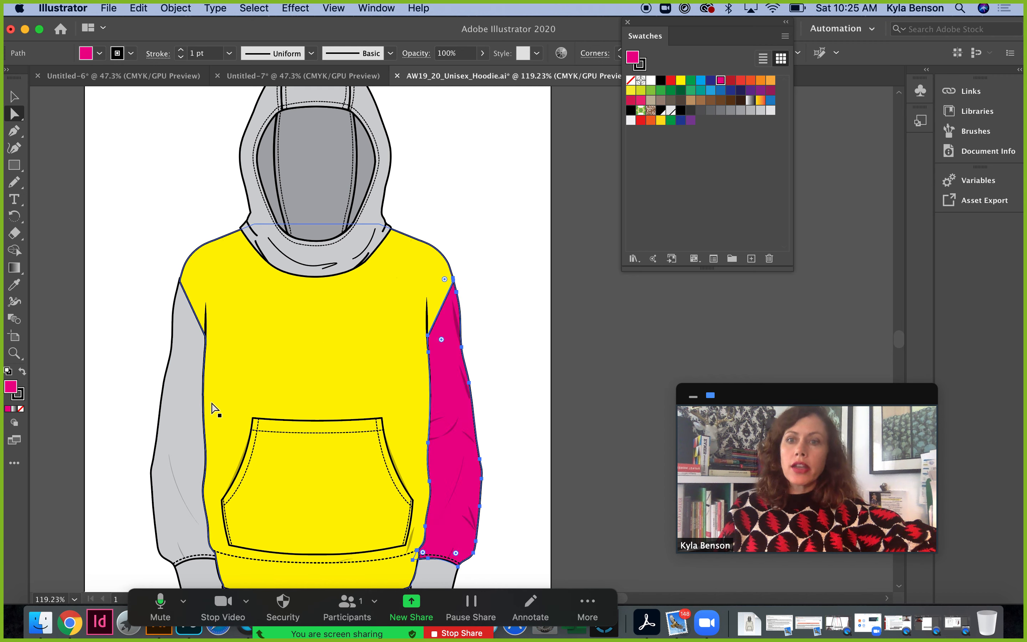
{"action": "left_click", "coordinate": [185, 403]}
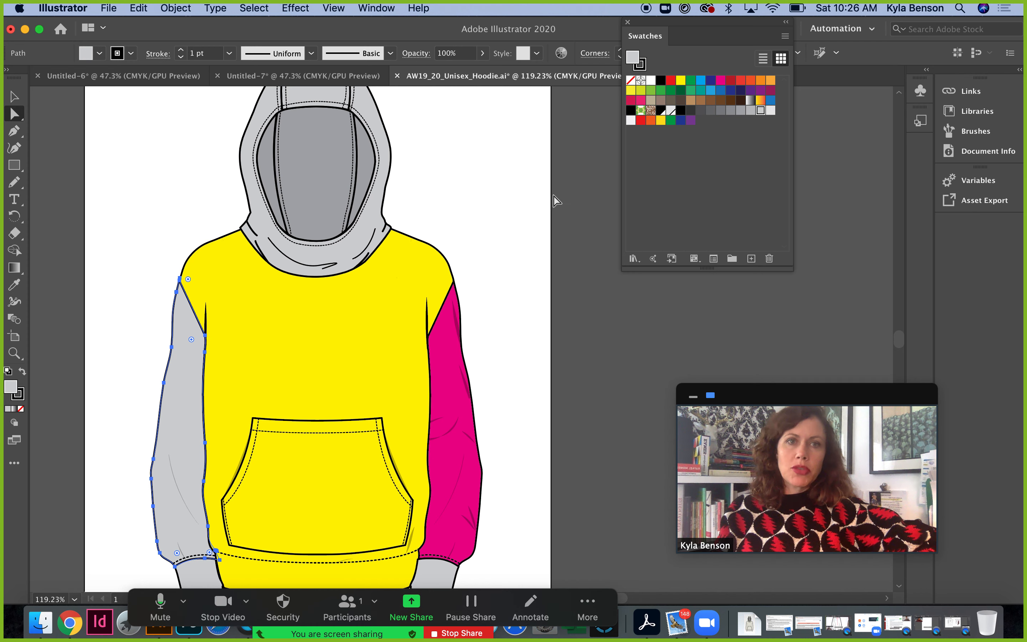
{"action": "left_click", "coordinate": [630, 100]}
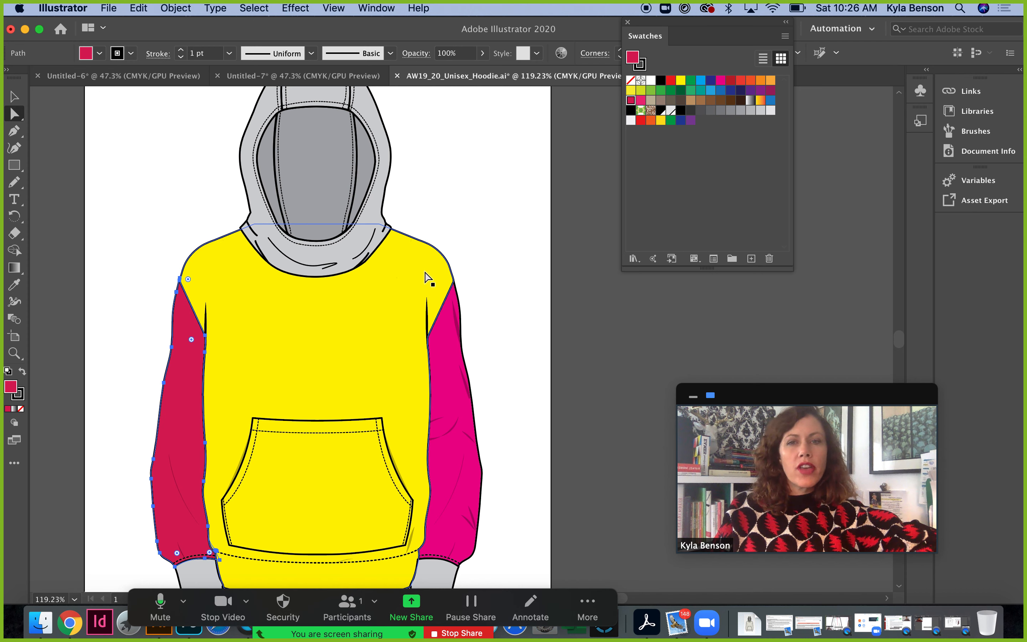
{"action": "left_click", "coordinate": [469, 223]}
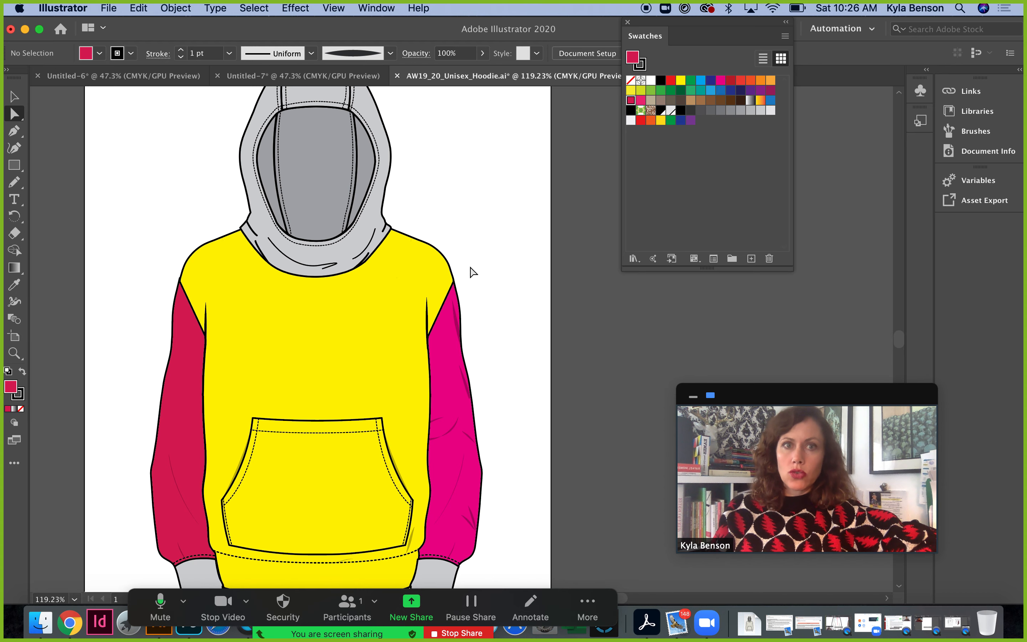
Show the Pathfinder options and place them in the clear area beside the artboard, just below the swatches
{"action": "left_click", "coordinate": [386, 8]}
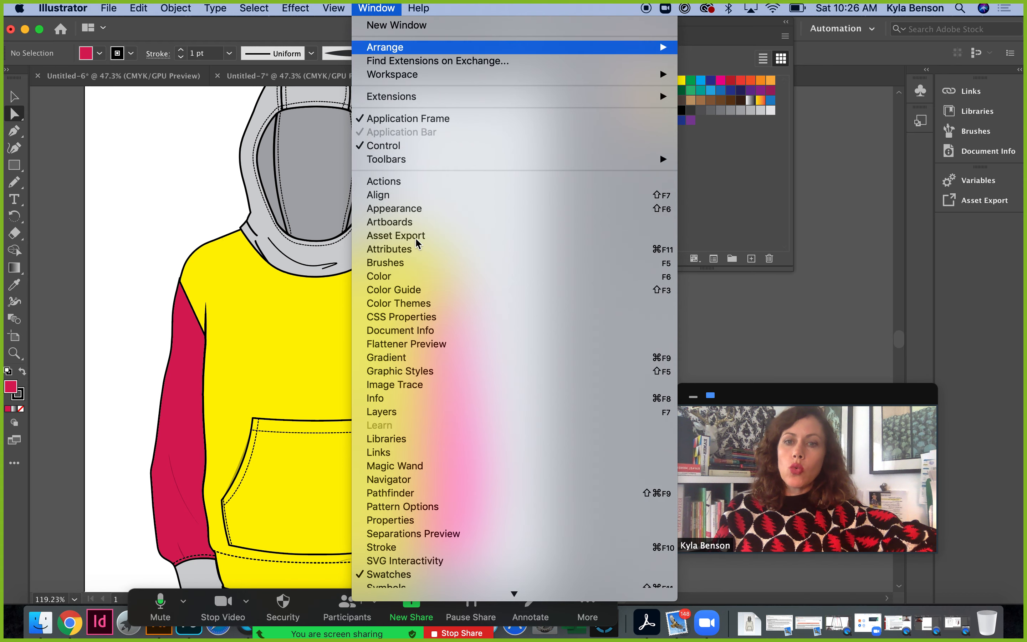
{"action": "left_click", "coordinate": [443, 494]}
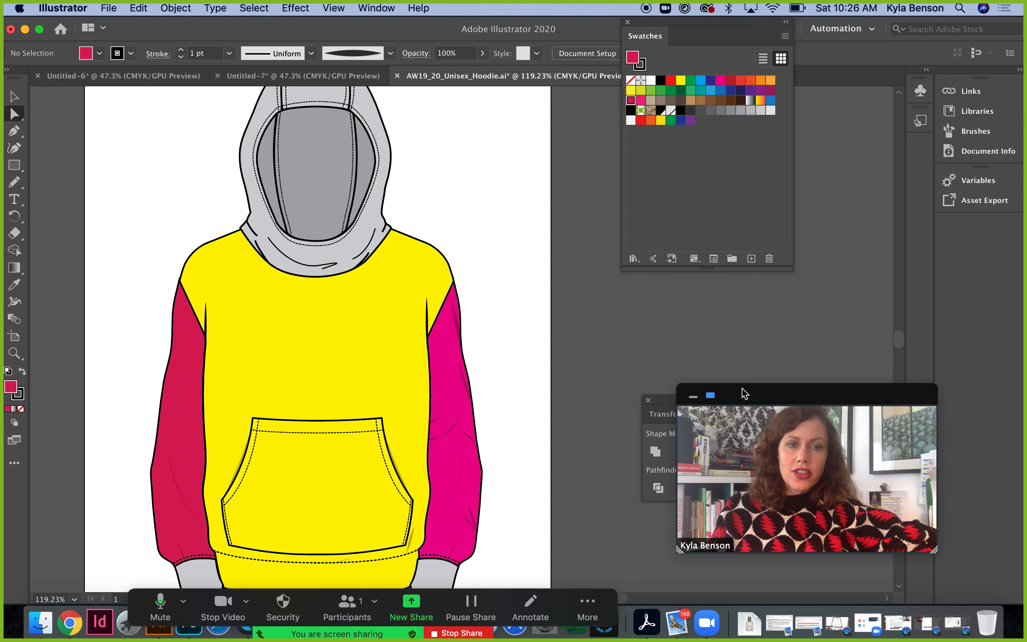
{"action": "left_click_drag", "start_coordinate": [745, 395], "coordinate": [828, 316]}
{"action": "left_click_drag", "start_coordinate": [712, 400], "coordinate": [632, 290]}
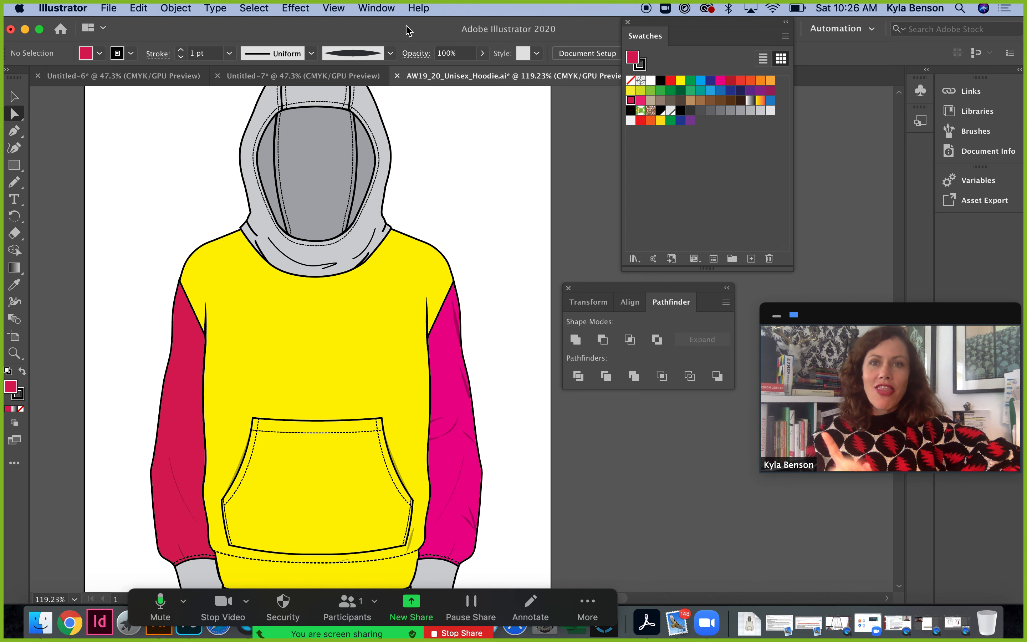
{"action": "left_click", "coordinate": [377, 9]}
{"action": "left_click", "coordinate": [377, 9]}
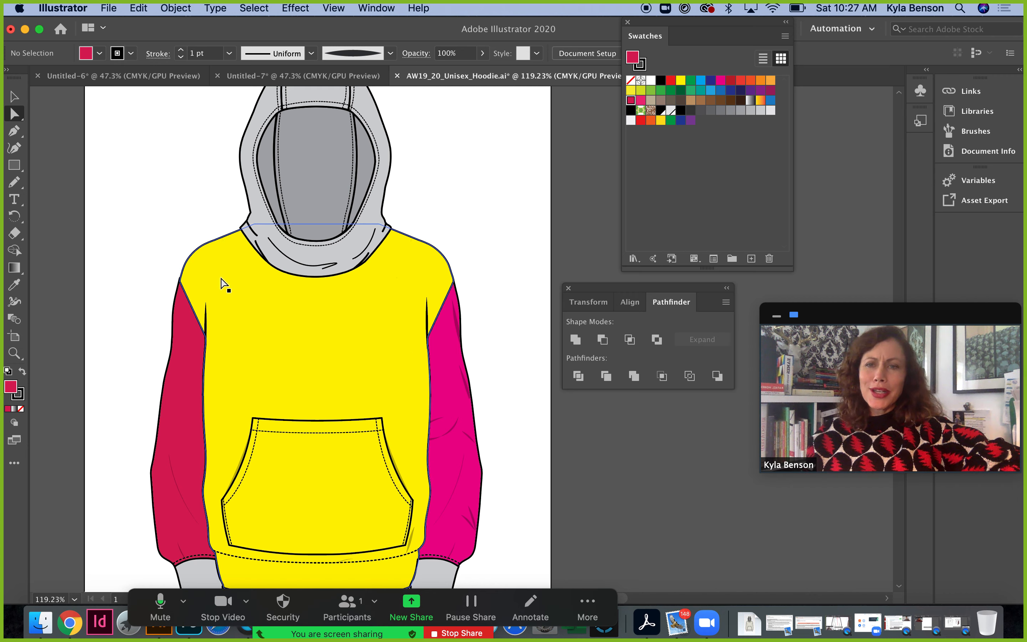
Draw an open V with the Pen tool from shoulder to shoulder, its point at about X 154 pt, Y 227 pt
{"action": "key", "text": "p"}
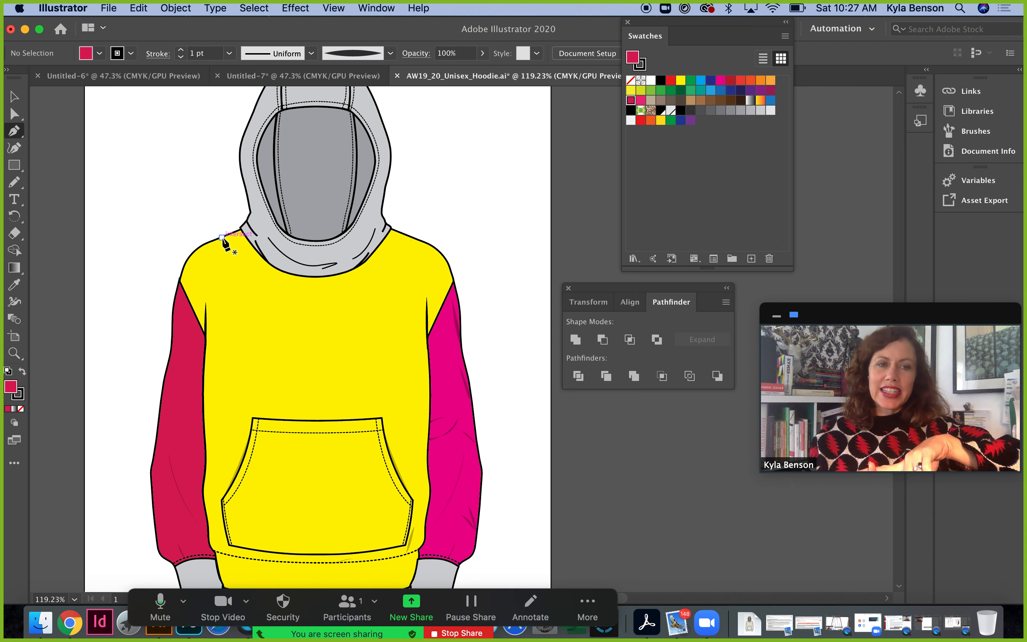
{"action": "left_click", "coordinate": [222, 238]}
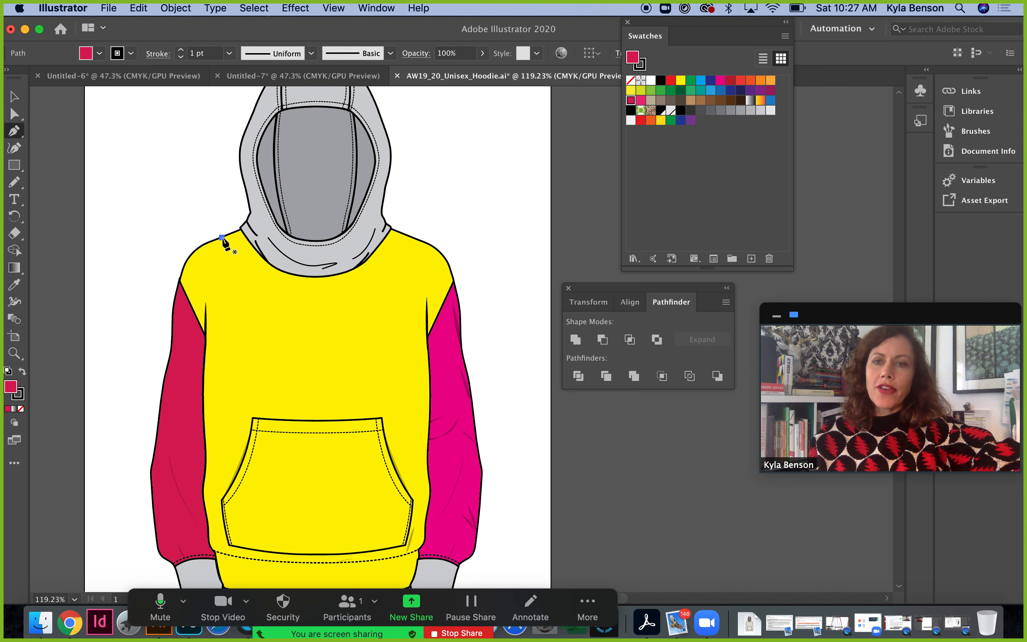
{"action": "left_click", "coordinate": [318, 323]}
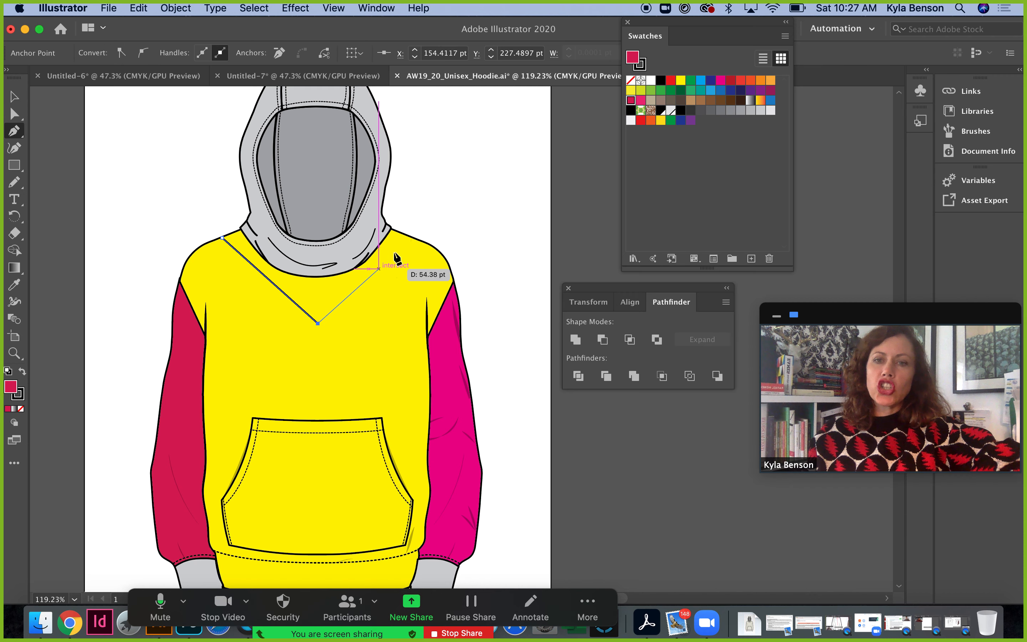
{"action": "left_click", "coordinate": [405, 233]}
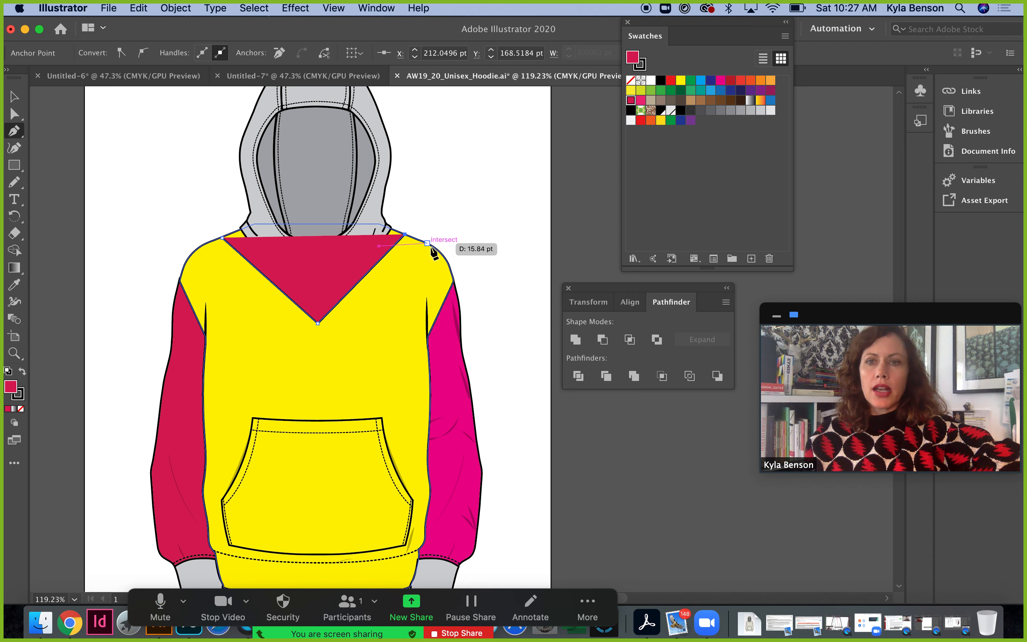
{"action": "key", "text": "Escape"}
{"action": "key", "text": "a"}
{"action": "left_click", "coordinate": [90, 170]}
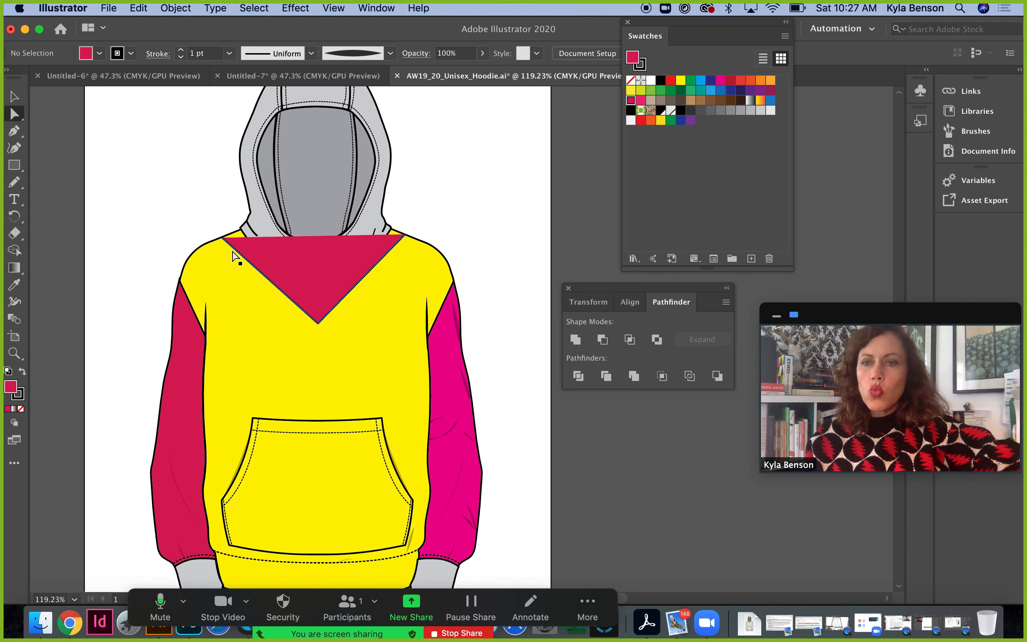
Remove the fill from the V-shaped path on the chest, leaving only its black stroke
{"action": "left_click", "coordinate": [259, 257]}
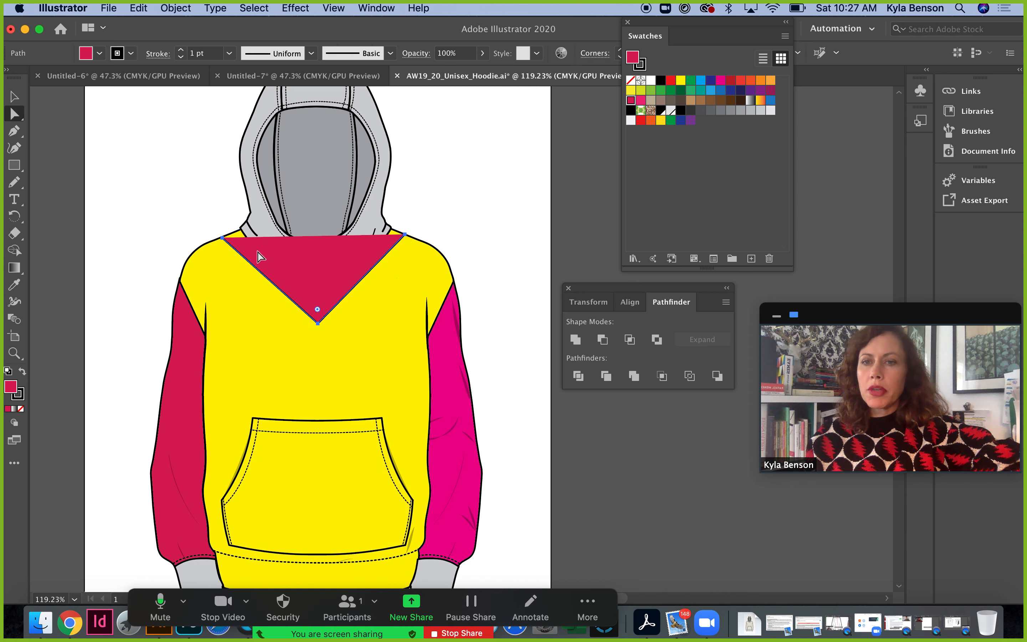
{"action": "left_click", "coordinate": [22, 410]}
{"action": "left_click", "coordinate": [155, 172]}
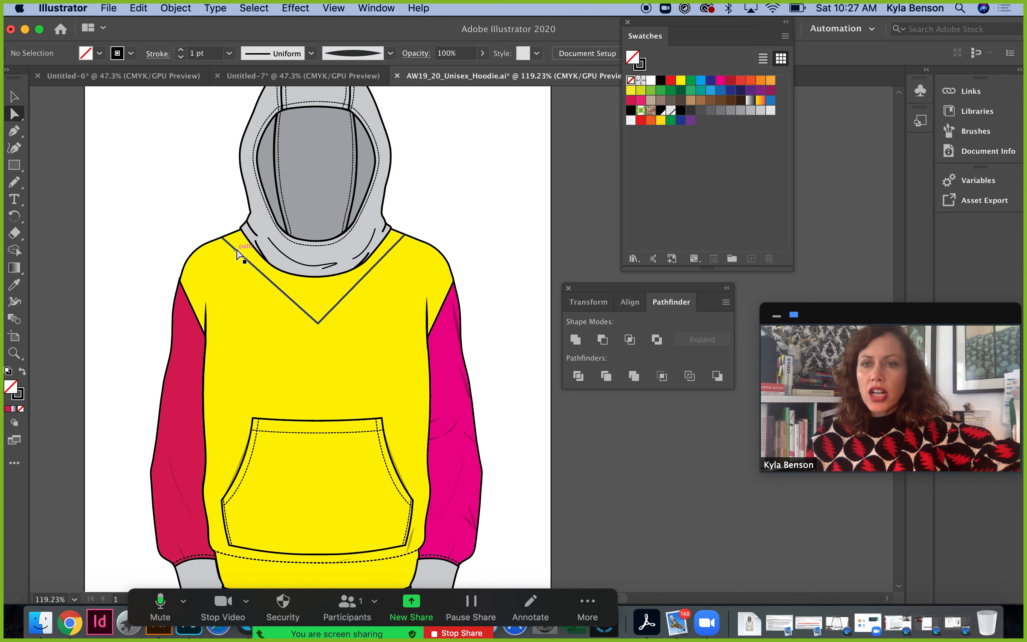
Extend both ends of the V line past the shoulder outline, the right end to about X 221 pt, Y 159 pt
{"action": "left_click", "coordinate": [237, 251]}
{"action": "left_click_drag", "start_coordinate": [221, 237], "coordinate": [211, 228]}
{"action": "left_click_drag", "start_coordinate": [420, 240], "coordinate": [405, 234]}
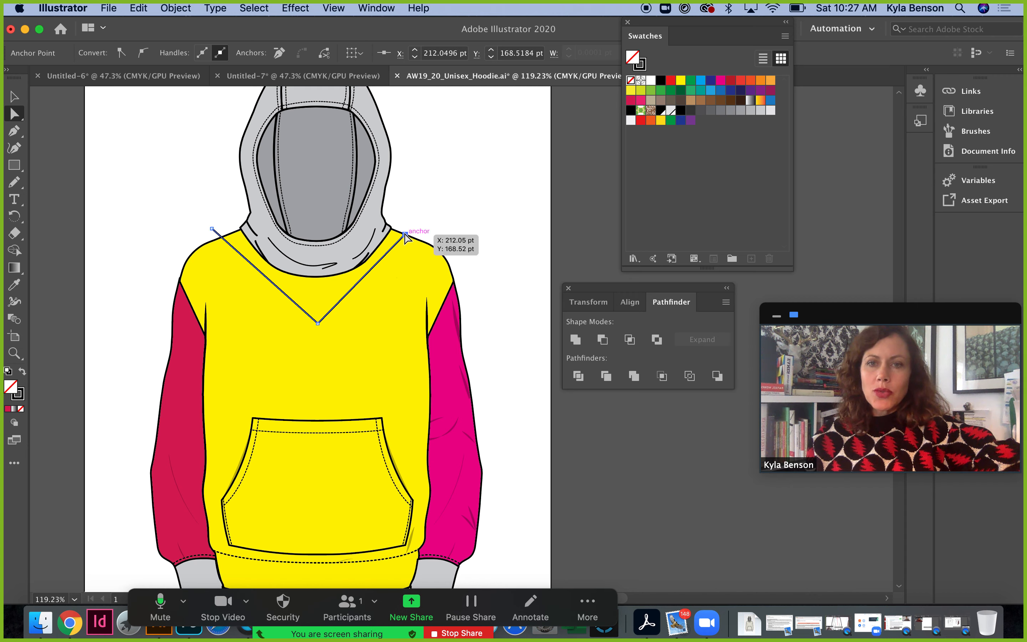
{"action": "left_click_drag", "start_coordinate": [405, 234], "coordinate": [418, 220]}
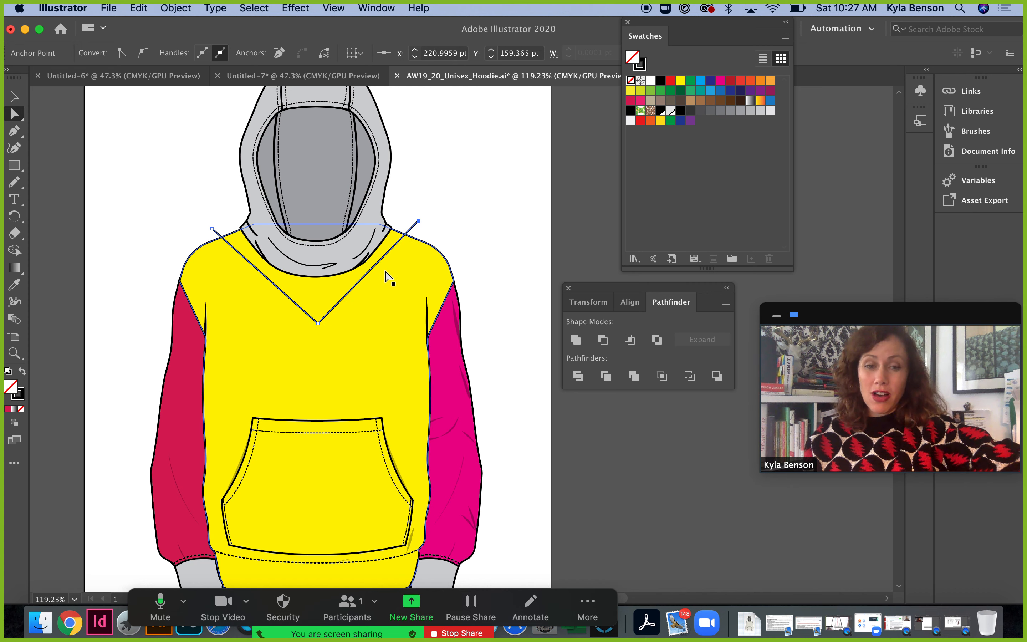
Draw a second, wider V line below the first, overshooting both shoulders, with its point at about X 154 pt, Y 245 pt
{"action": "key", "text": "p"}
{"action": "left_click_drag", "start_coordinate": [187, 238], "coordinate": [209, 251]}
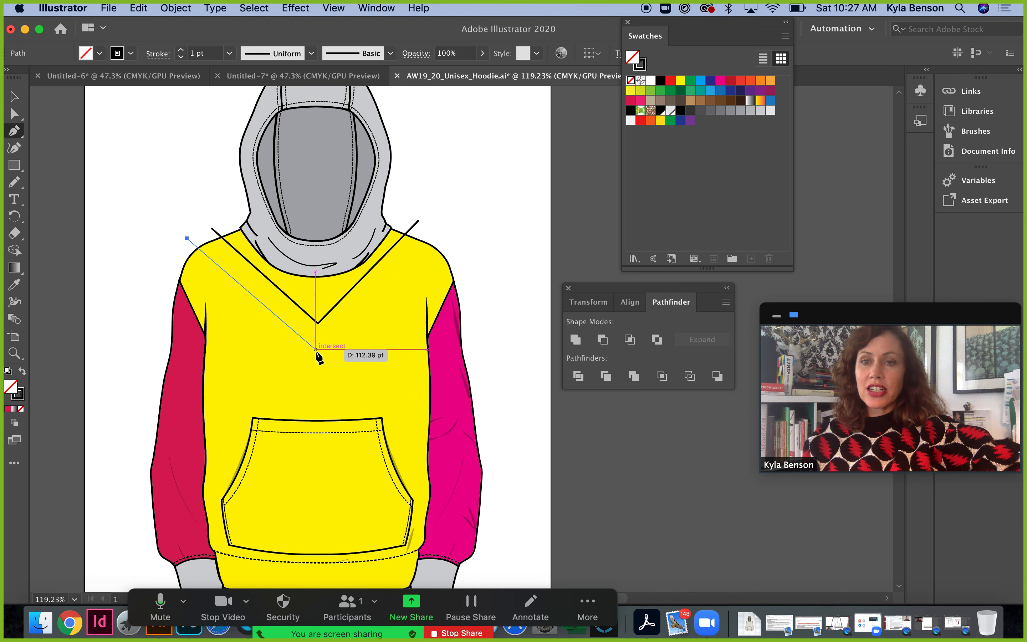
{"action": "left_click_drag", "start_coordinate": [317, 349], "coordinate": [369, 336]}
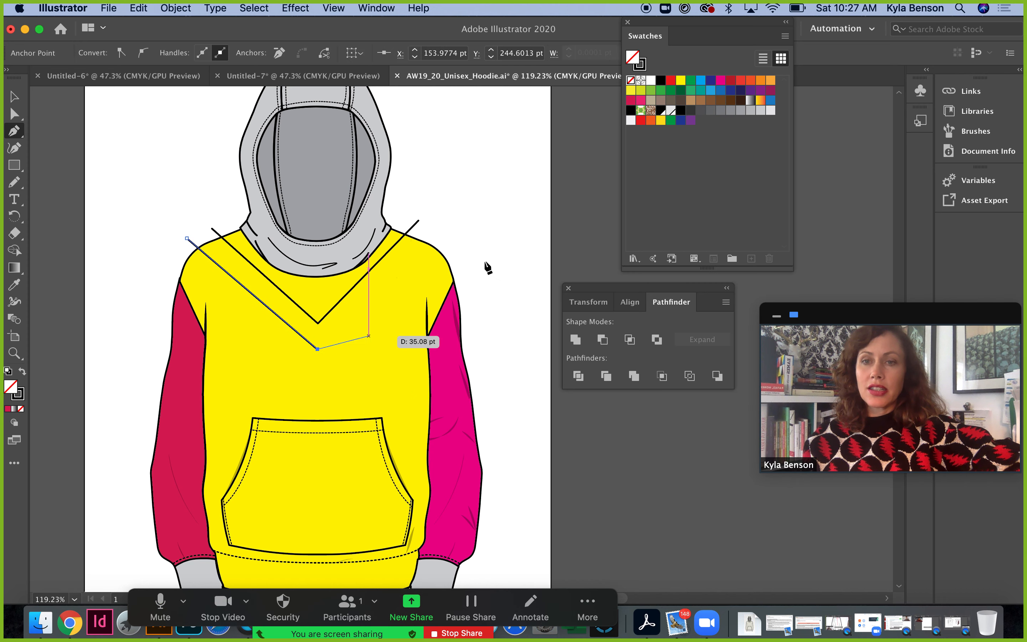
{"action": "left_click", "coordinate": [439, 234]}
{"action": "key", "text": "v"}
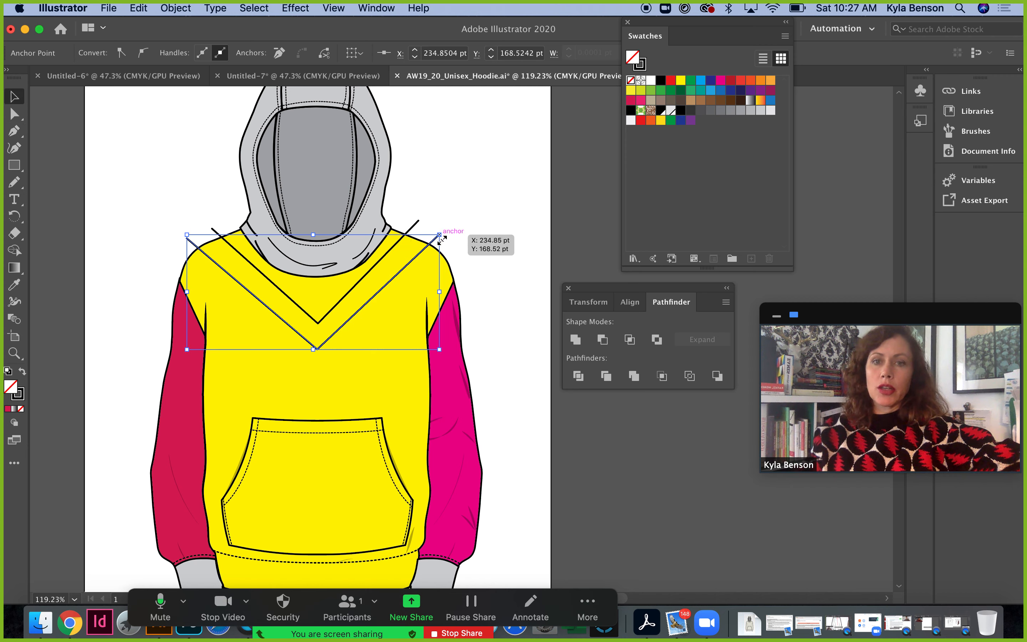
Ungroup the hoodie artwork so its parts can be selected separately
{"action": "left_click", "coordinate": [413, 275]}
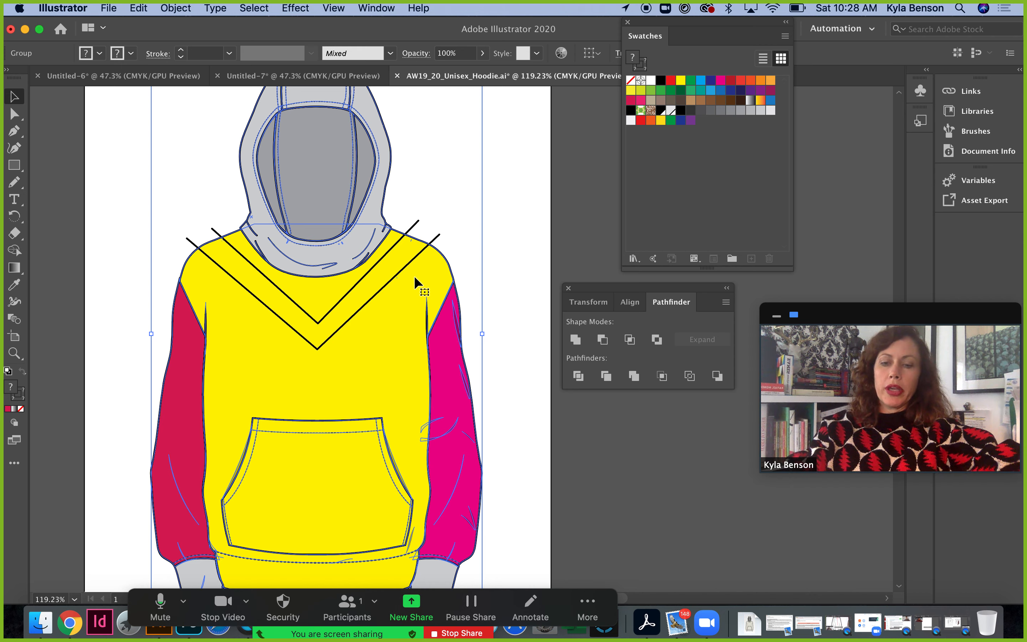
{"action": "key", "text": "shift+super+g"}
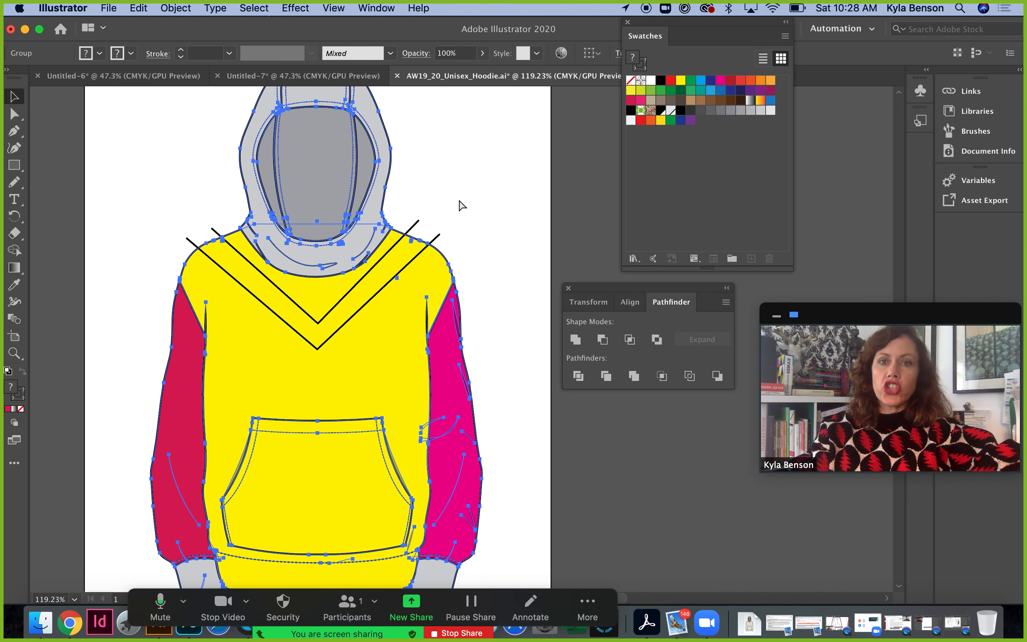
{"action": "left_click", "coordinate": [469, 185]}
Select the yellow body together with both V lines and split it along them with the Pathfinder Divide operation
{"action": "left_click", "coordinate": [416, 312]}
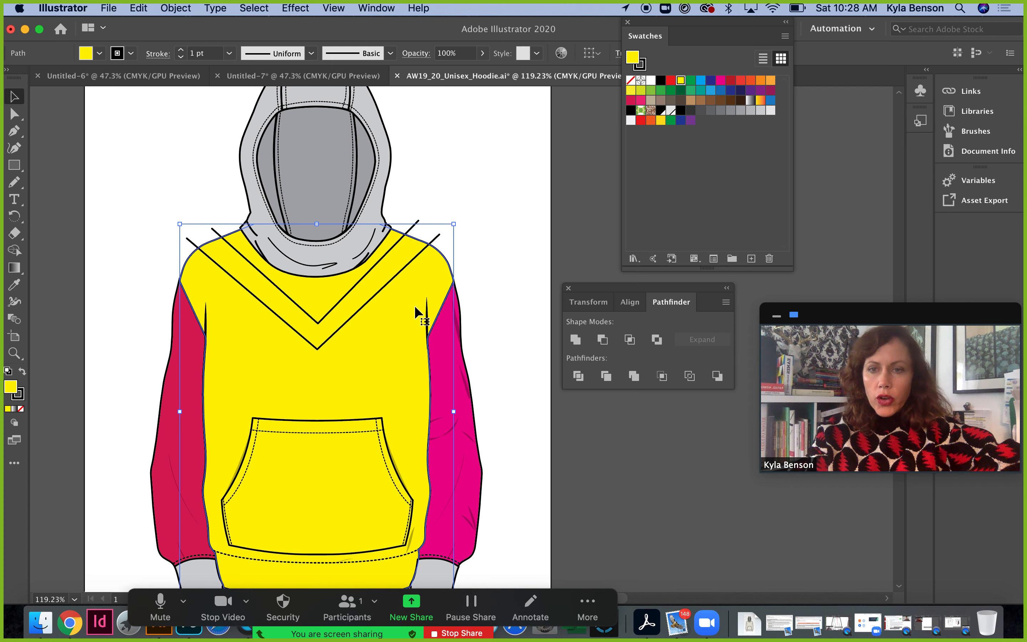
{"action": "left_click", "coordinate": [385, 281], "text": "shift"}
{"action": "left_click", "coordinate": [343, 297], "text": "shift"}
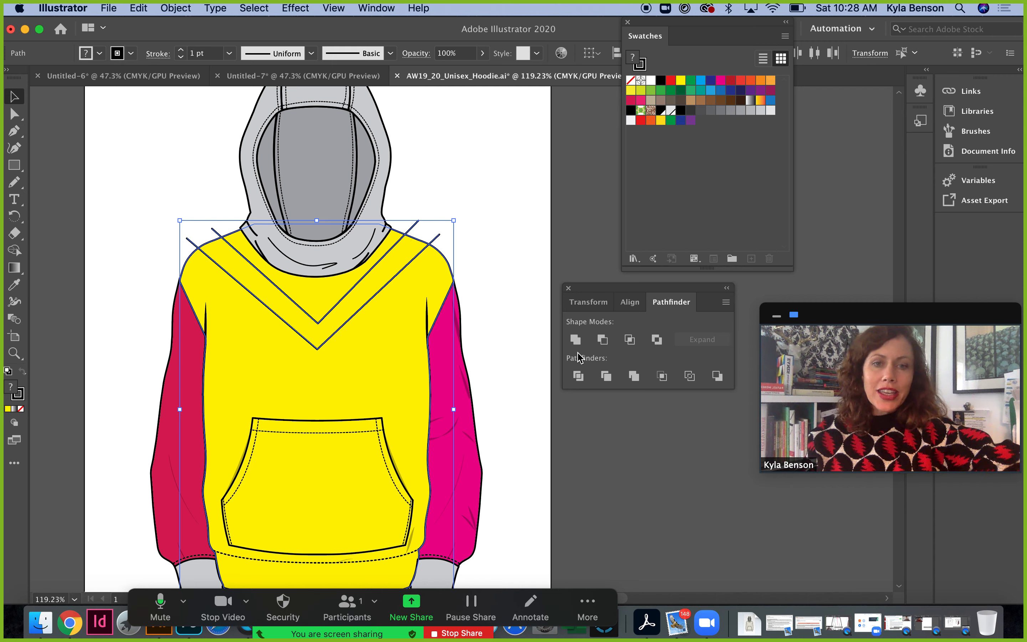
{"action": "left_click", "coordinate": [579, 377]}
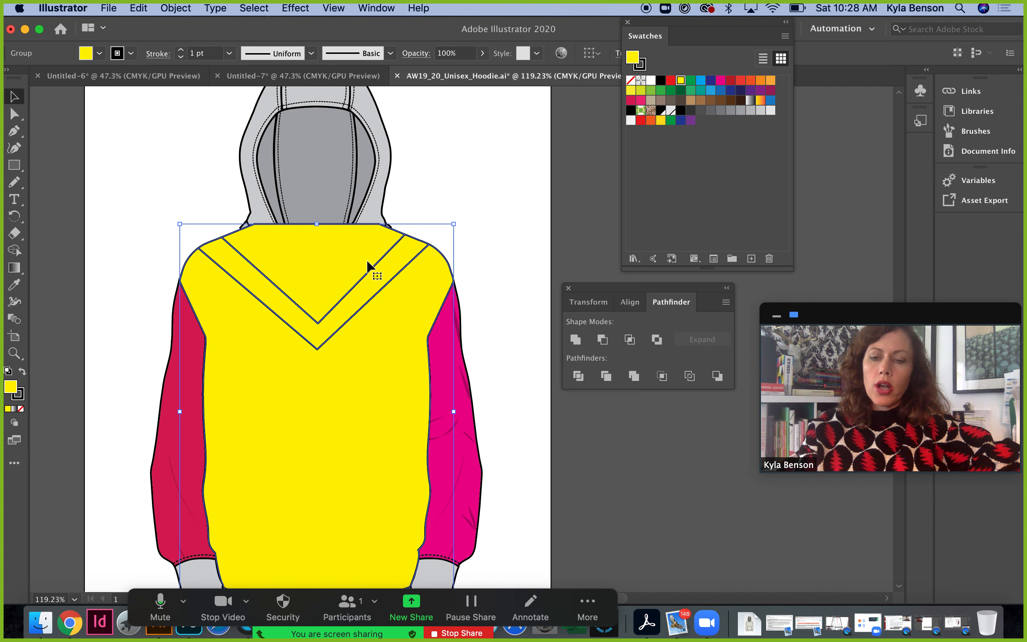
Select only the chevron piece between the two V lines and move it up and left, off the hoodie body
{"action": "left_click", "coordinate": [455, 186]}
{"action": "key", "text": "a"}
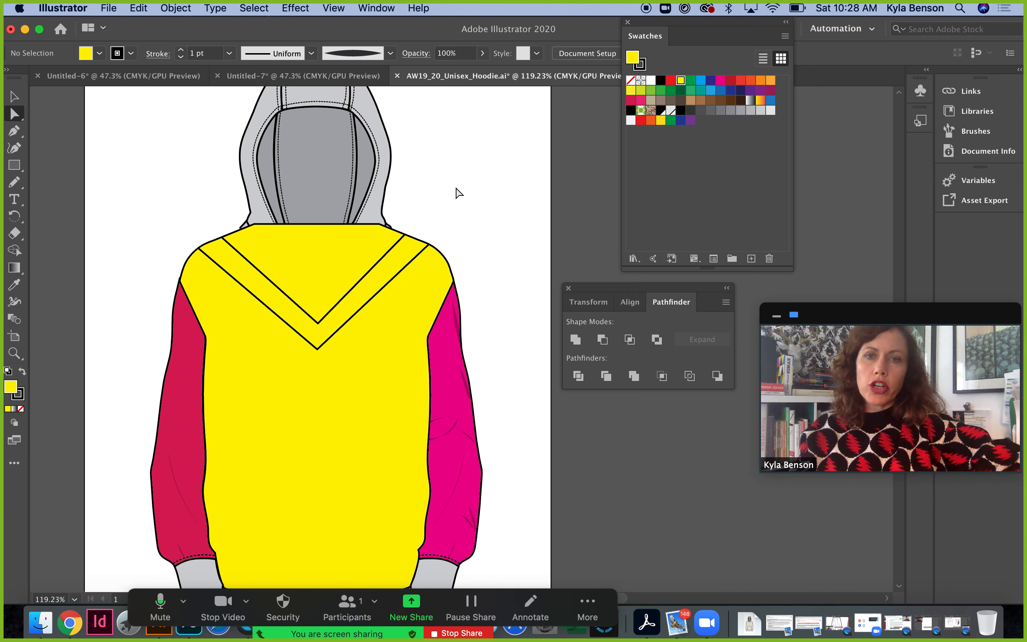
{"action": "left_click", "coordinate": [407, 267]}
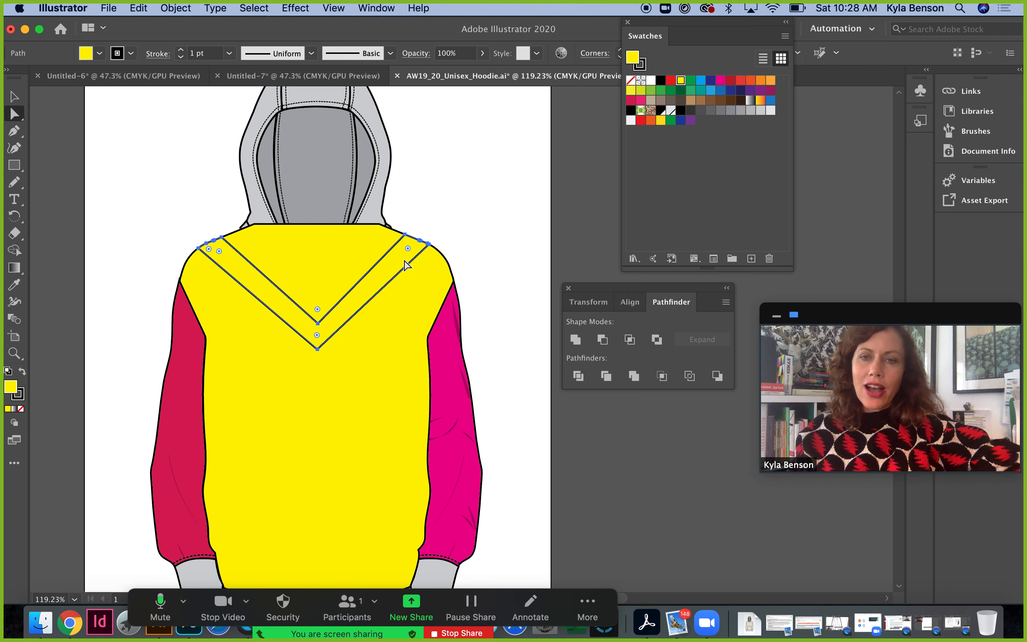
{"action": "left_click_drag", "start_coordinate": [402, 265], "coordinate": [288, 226]}
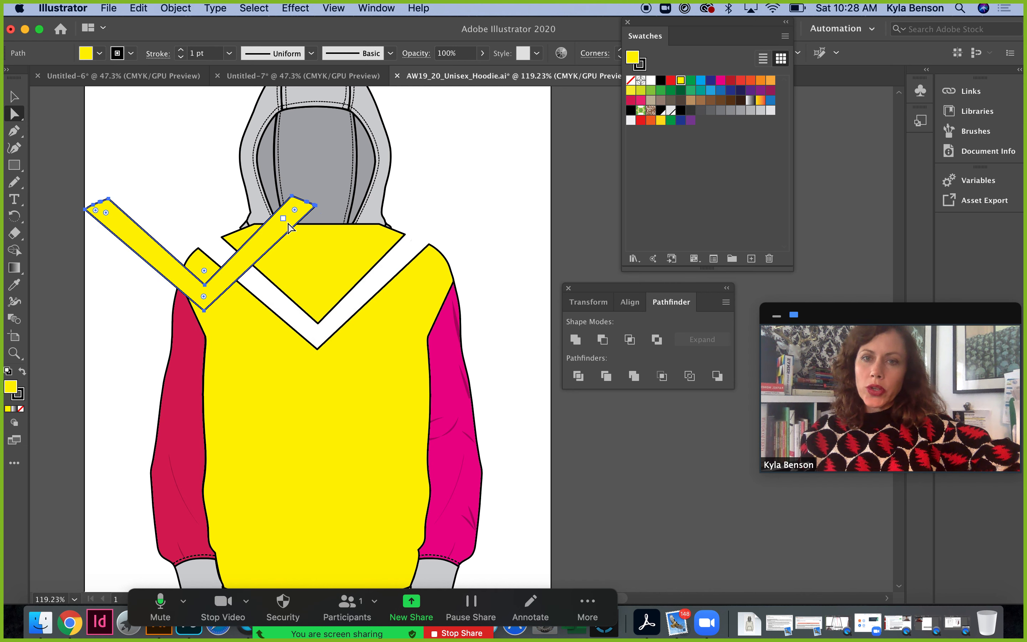
Try moving the yellow neckline piece up off the body, and undo the panel moves back to the chevron's original position
{"action": "left_click_drag", "start_coordinate": [333, 271], "coordinate": [369, 188]}
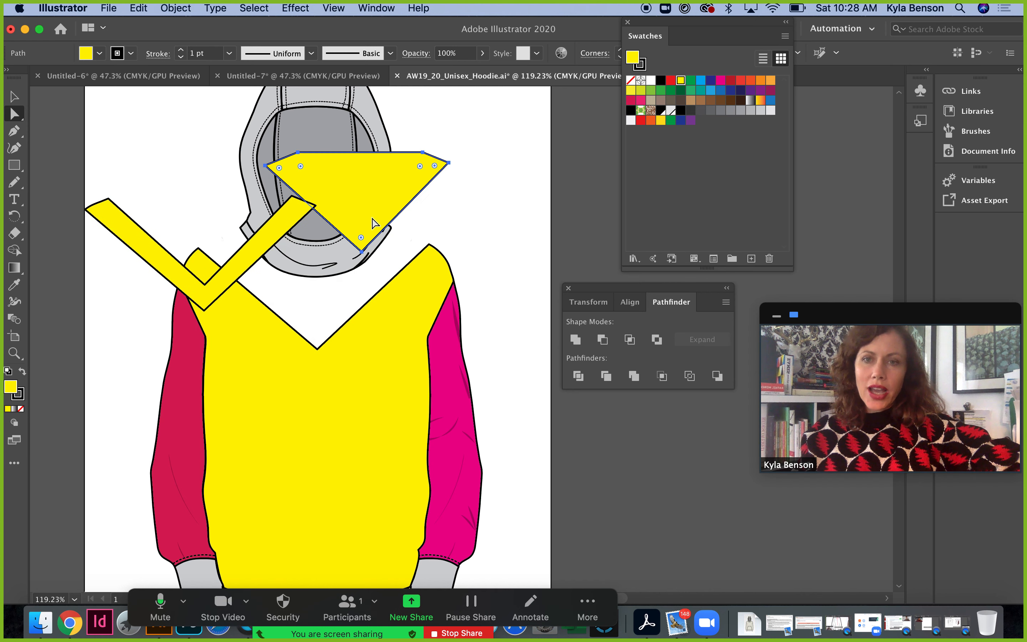
{"action": "left_click_drag", "start_coordinate": [422, 161], "coordinate": [379, 233]}
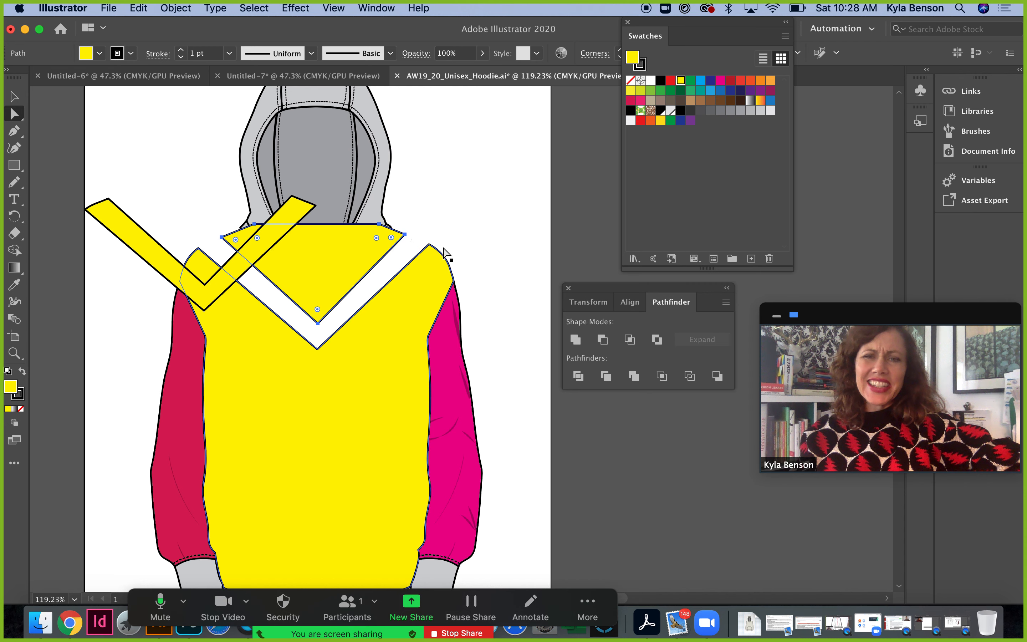
{"action": "key", "text": "super+z"}
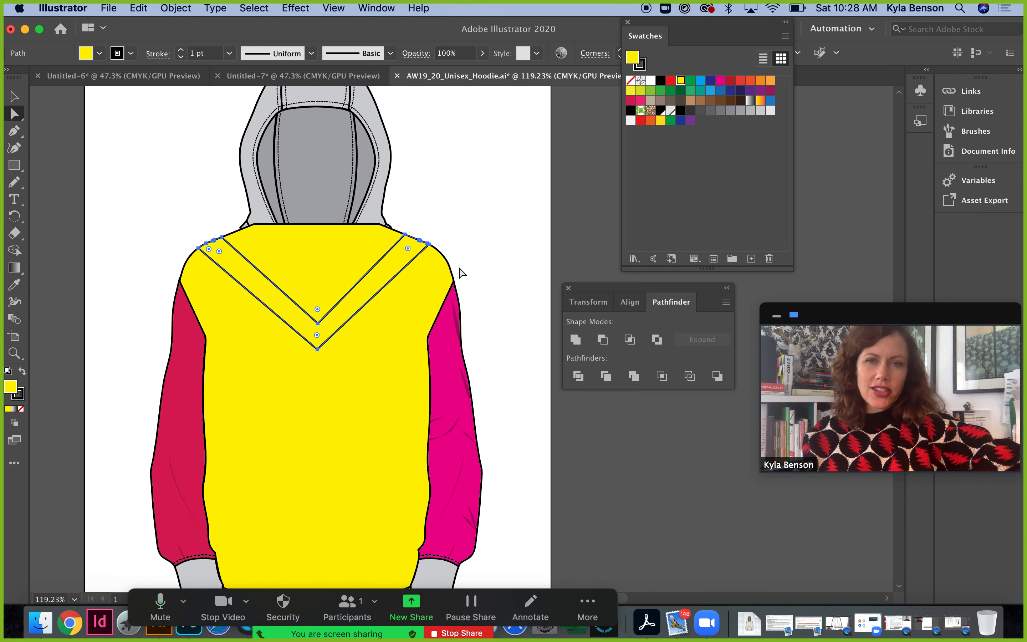
Fill the chevron piece between the two V lines with the green swatch
{"action": "key", "text": "i"}
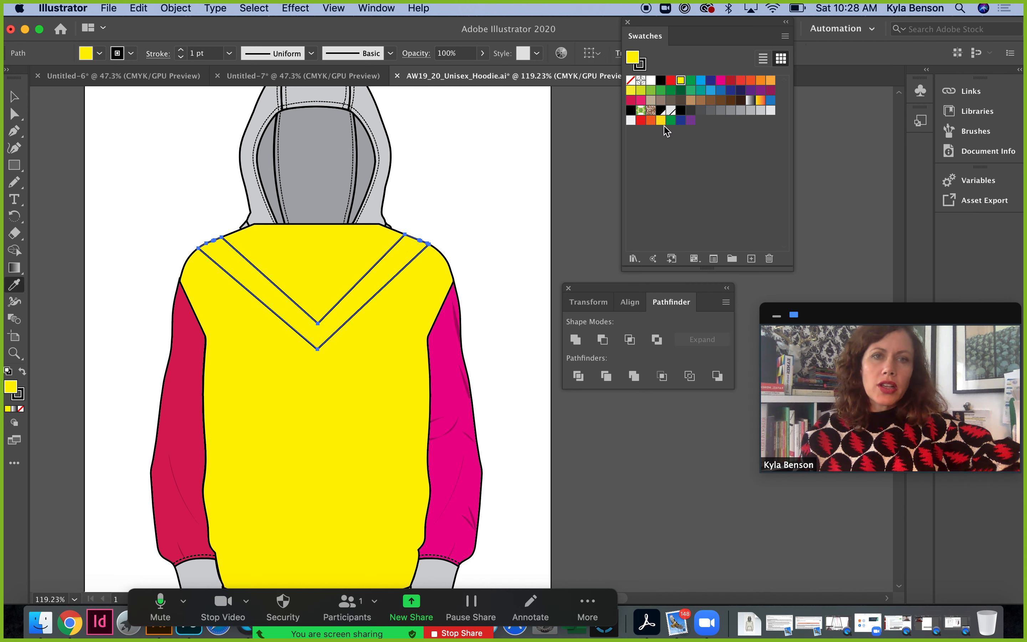
{"action": "left_click", "coordinate": [661, 120]}
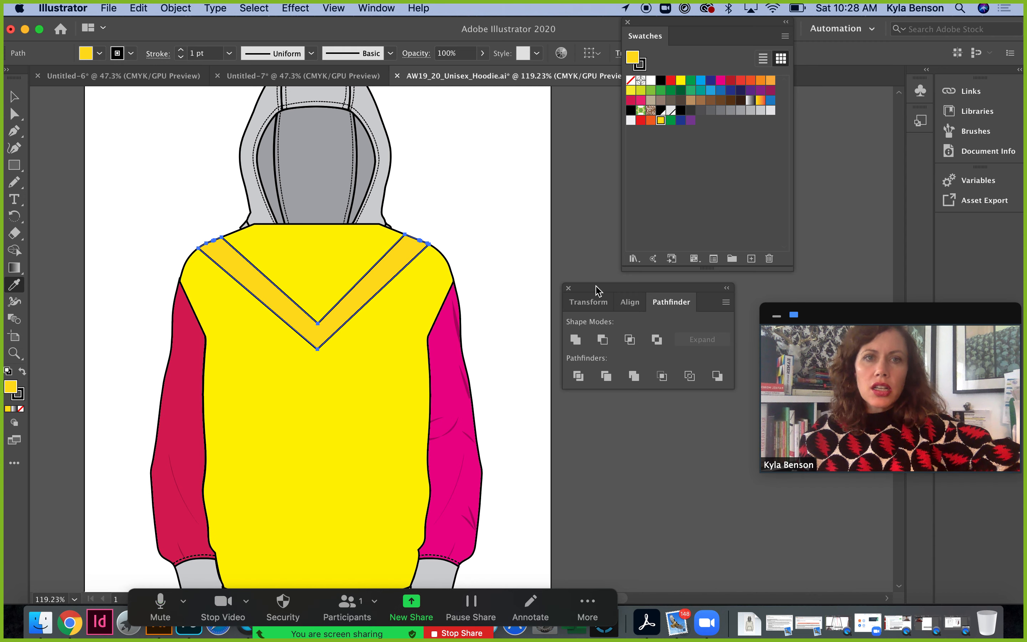
{"action": "left_click", "coordinate": [660, 90]}
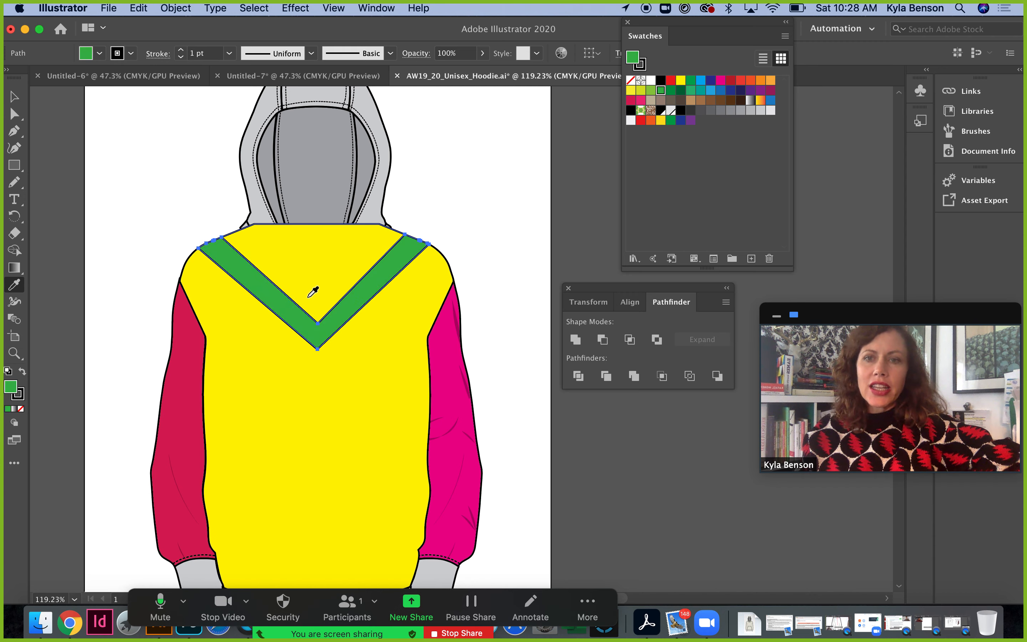
Cut the divided body group and paste it in place behind the hood and pocket, leaving nothing selected
{"action": "key", "text": "v"}
{"action": "left_click", "coordinate": [313, 283]}
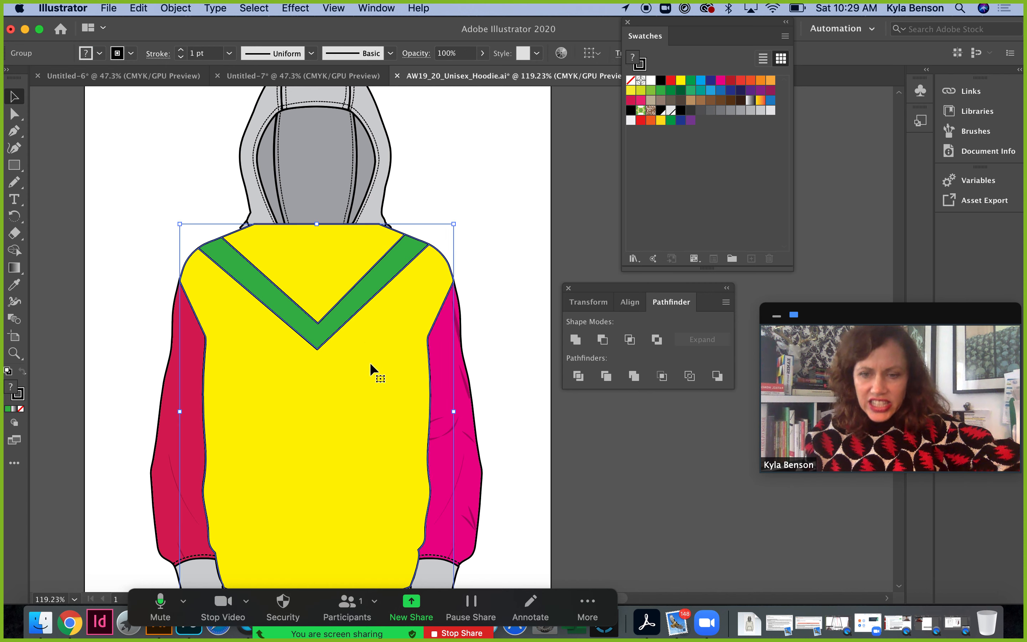
{"action": "key", "text": "Delete"}
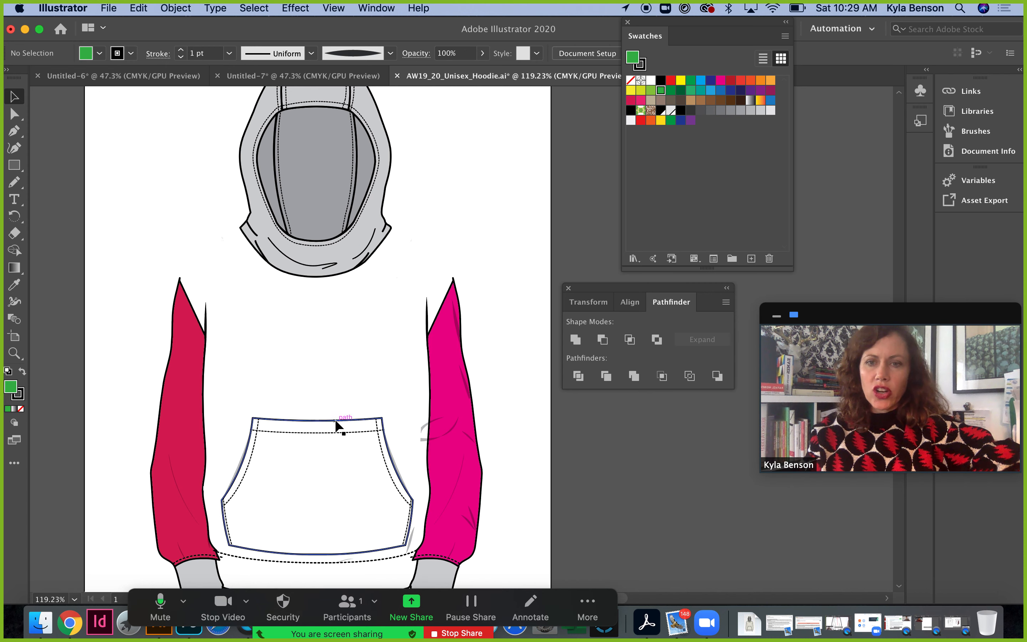
{"action": "left_click", "coordinate": [356, 241]}
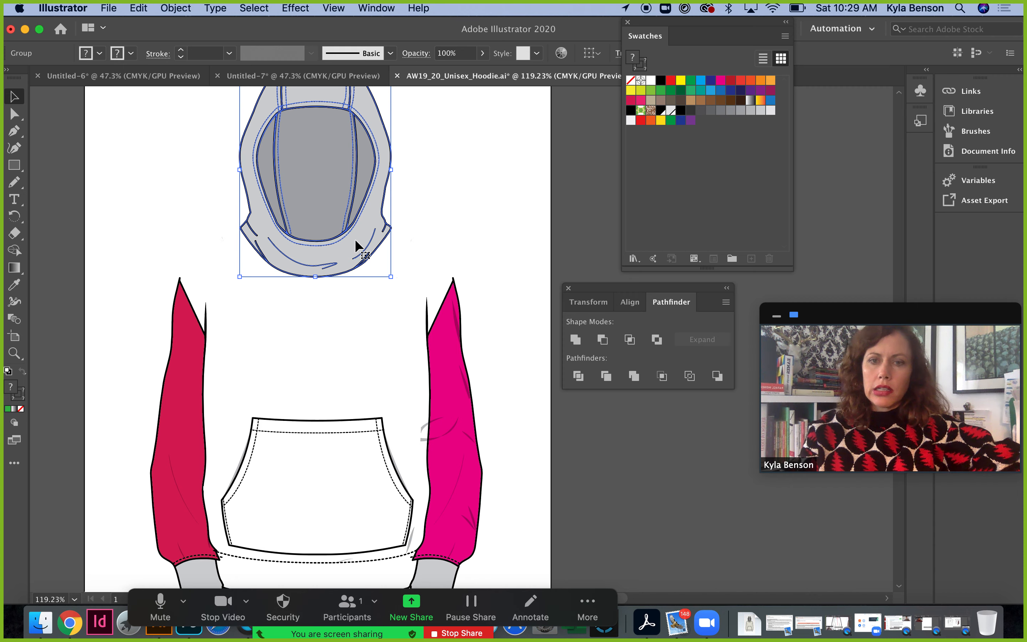
{"action": "left_click", "coordinate": [462, 180]}
{"action": "key", "text": "super+z"}
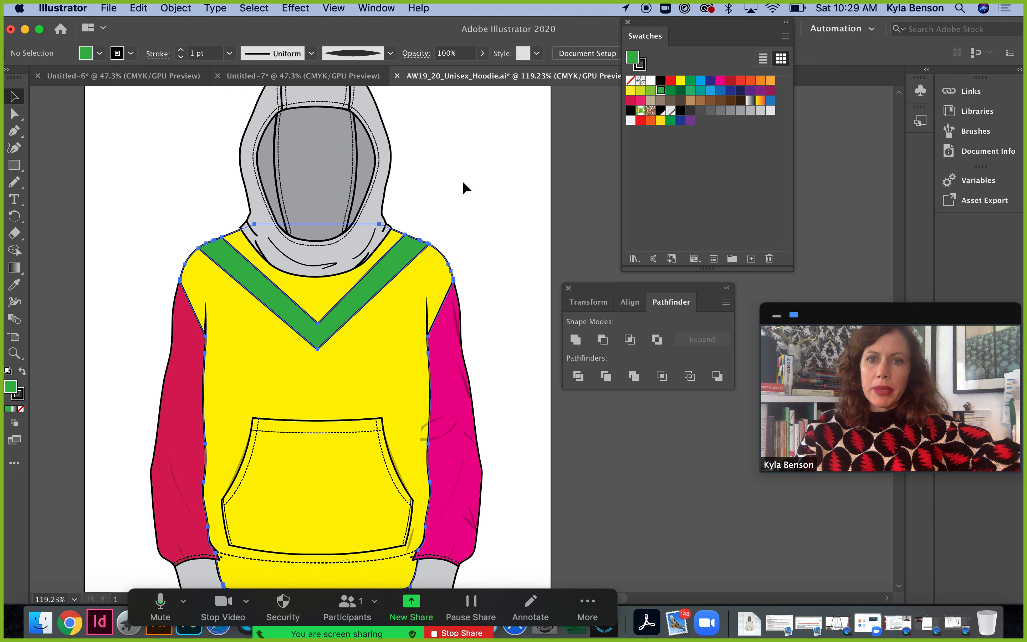
{"action": "left_click", "coordinate": [462, 180]}
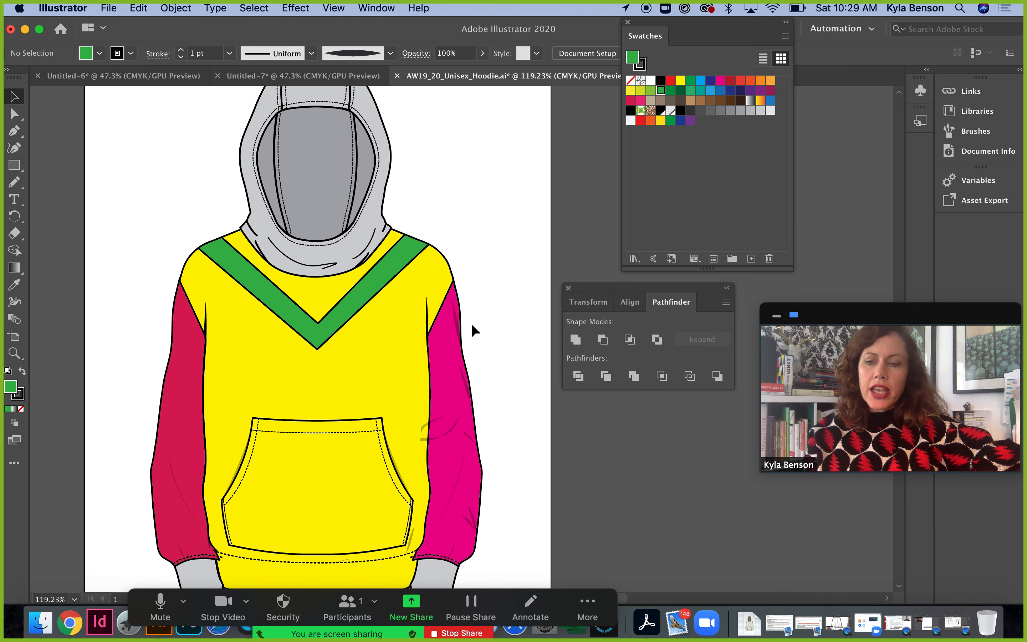
Lower the green chevron's outer bottom point to about X 154 pt, Y 266 pt, over the yellow body
{"action": "key", "text": "a"}
{"action": "left_click", "coordinate": [476, 261]}
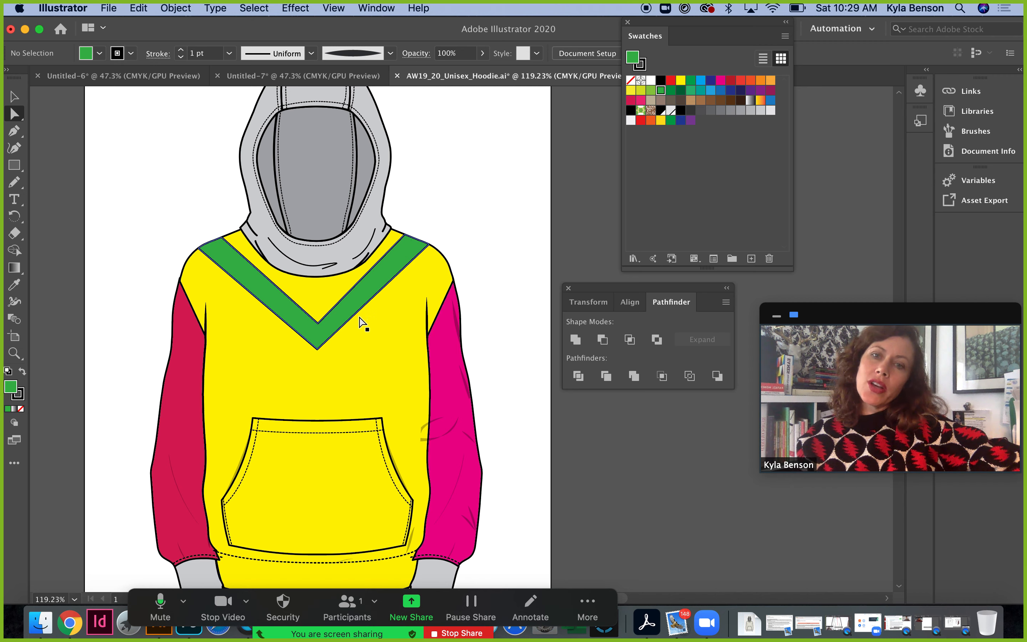
{"action": "left_click", "coordinate": [317, 349]}
{"action": "left_click_drag", "start_coordinate": [317, 351], "coordinate": [318, 372]}
{"action": "left_click", "coordinate": [338, 388]}
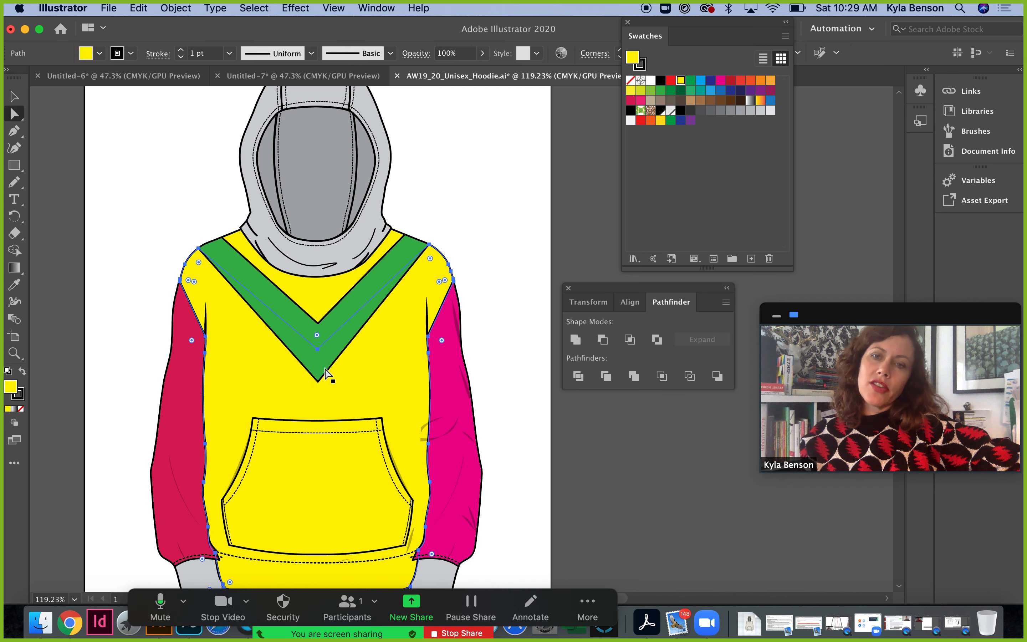
Try raising the chevron's outer bottom point to about X 151 pt, Y 237.5 pt, and undo the point moves
{"action": "left_click_drag", "start_coordinate": [318, 381], "coordinate": [313, 338]}
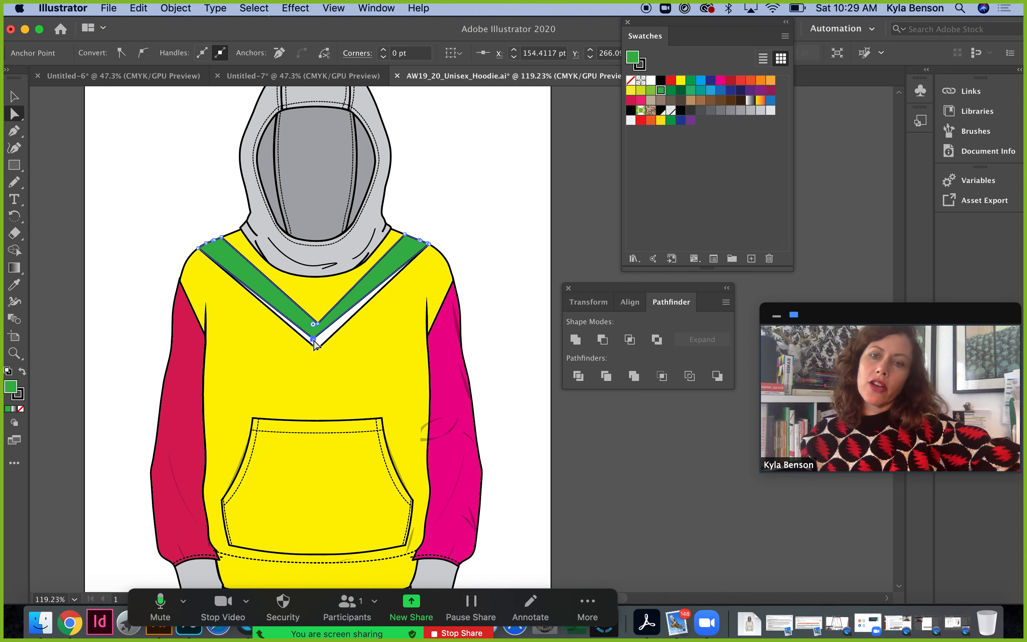
{"action": "left_click", "coordinate": [327, 341]}
{"action": "left_click", "coordinate": [314, 337]}
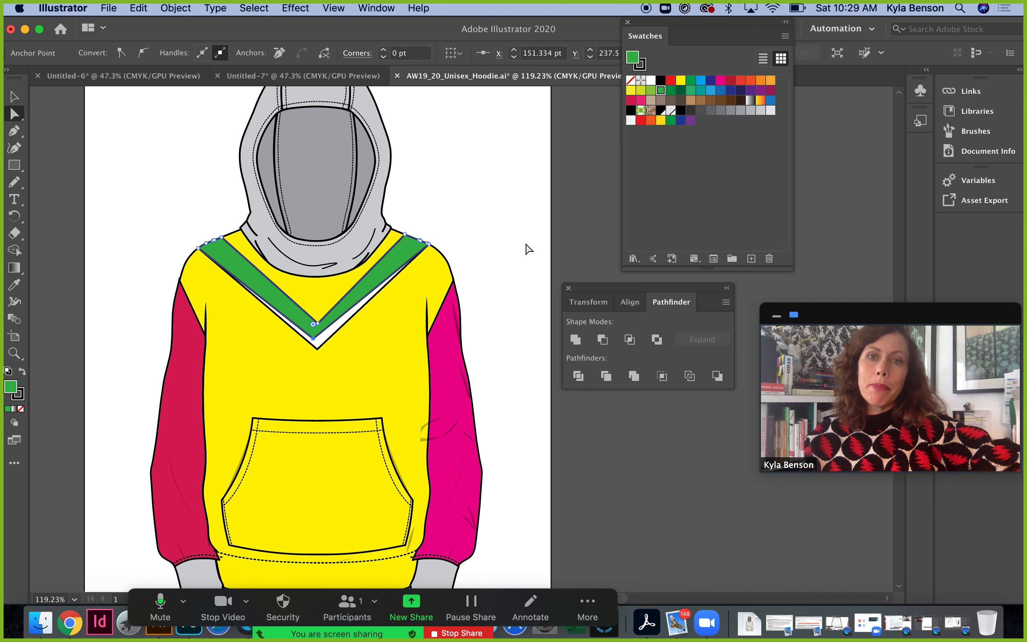
{"action": "left_click", "coordinate": [509, 242]}
{"action": "left_click", "coordinate": [330, 335]}
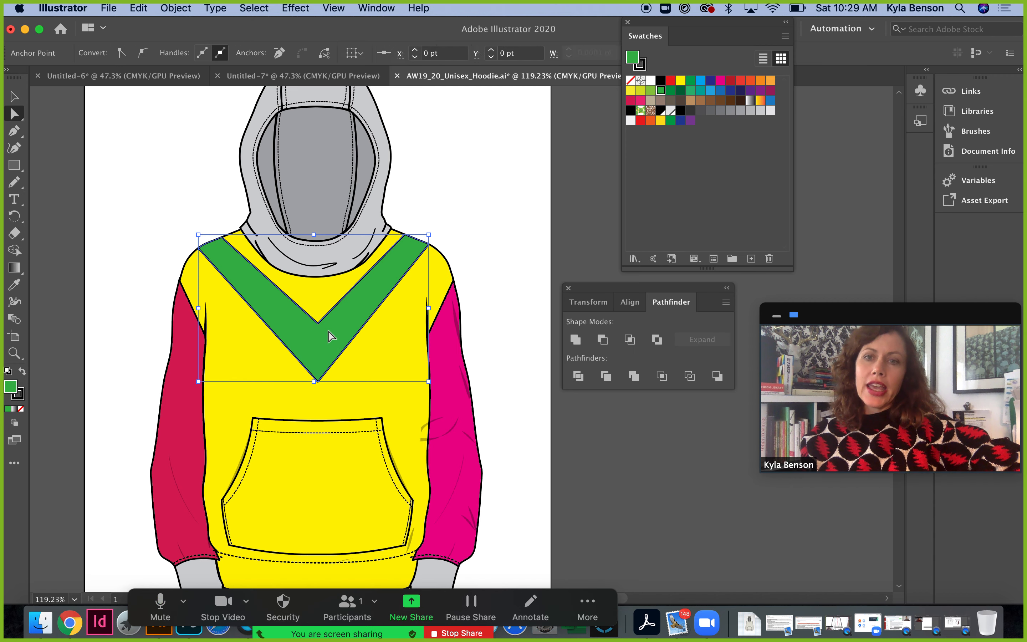
Try merging the whole body group into one shape with the Pathfinder Unite operation, and undo it
{"action": "key", "text": "v"}
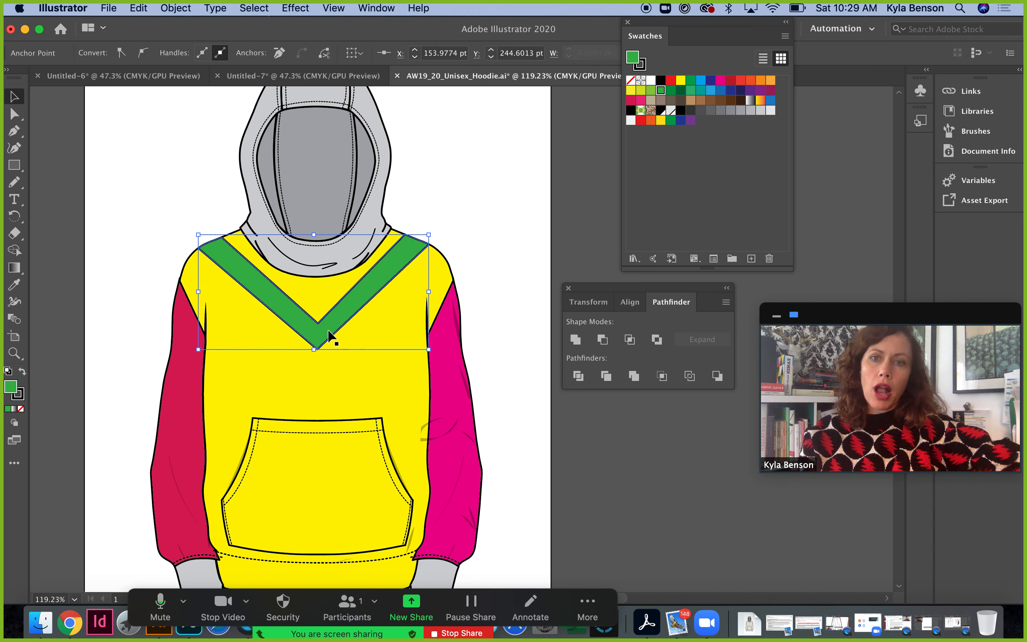
{"action": "left_click", "coordinate": [341, 359]}
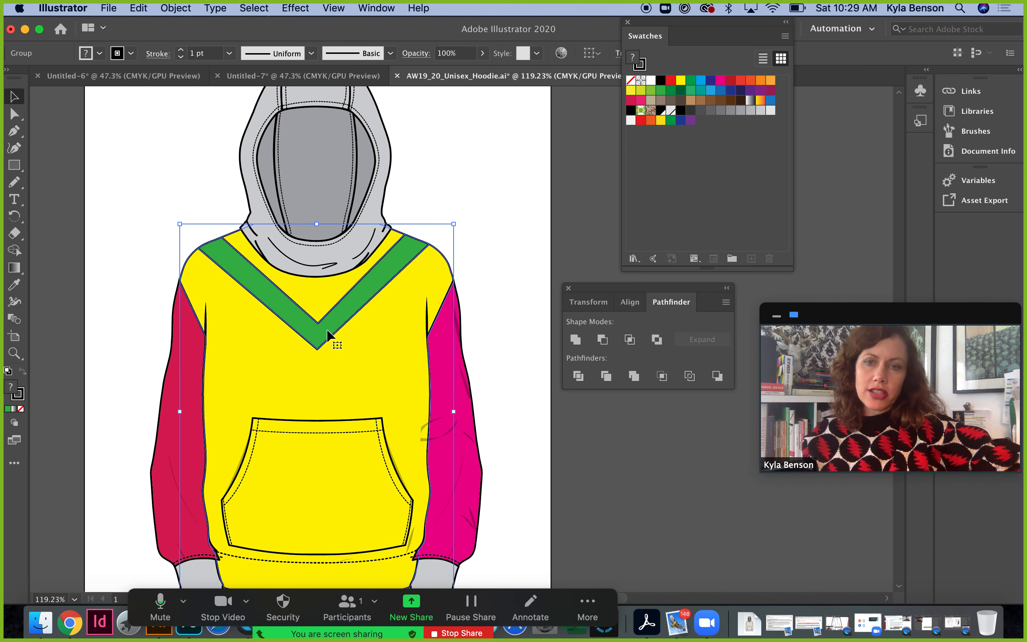
{"action": "left_click", "coordinate": [576, 339]}
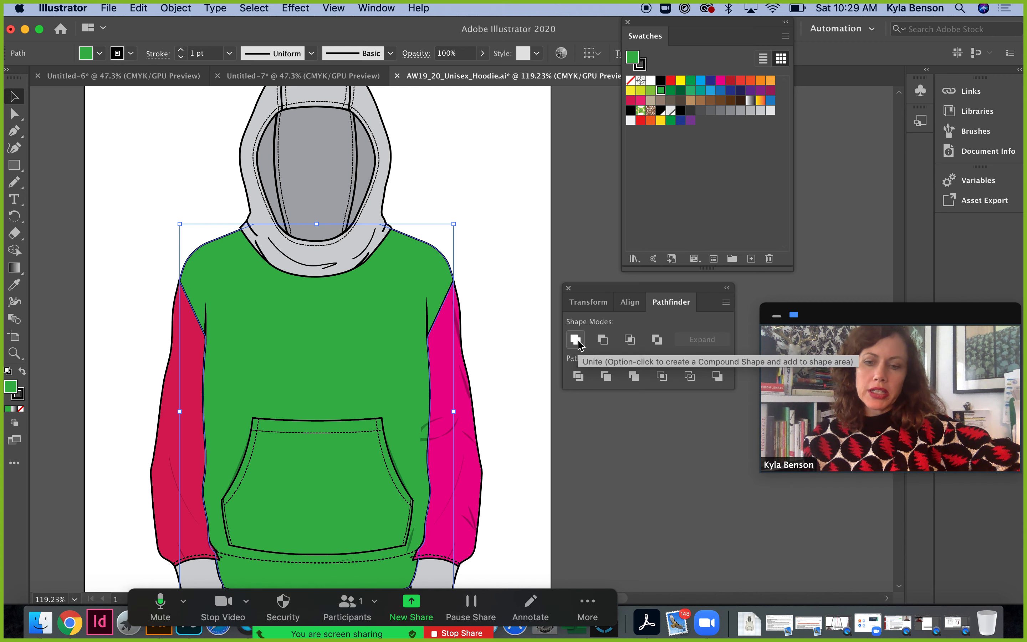
{"action": "key", "text": "super+z"}
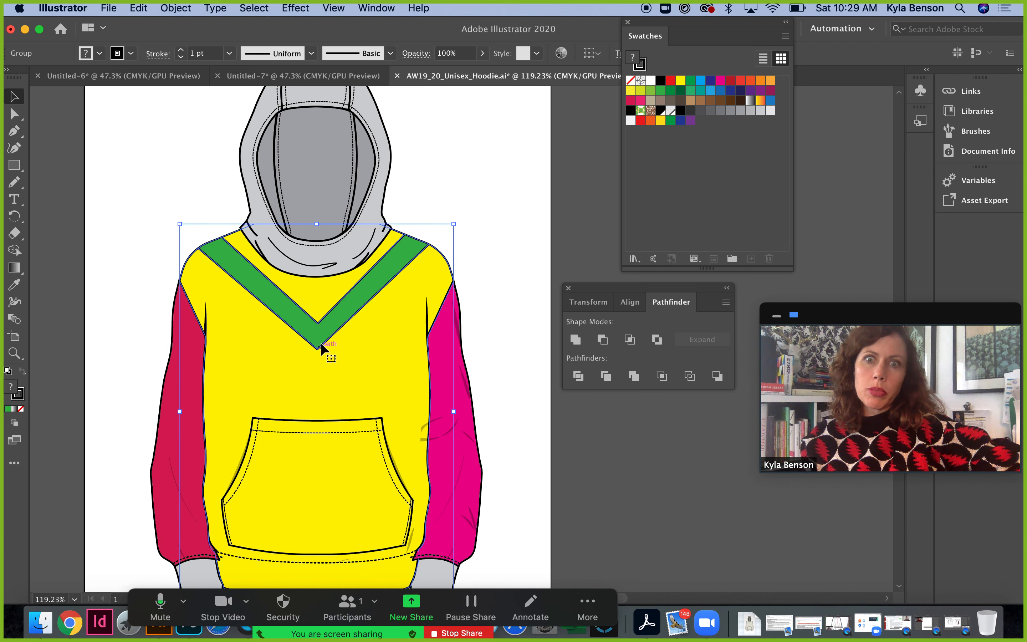
Move only the green chevron's outer bottom point down and right to about X 162 pt, Y 264 pt
{"action": "left_click", "coordinate": [467, 195]}
{"action": "key", "text": "a"}
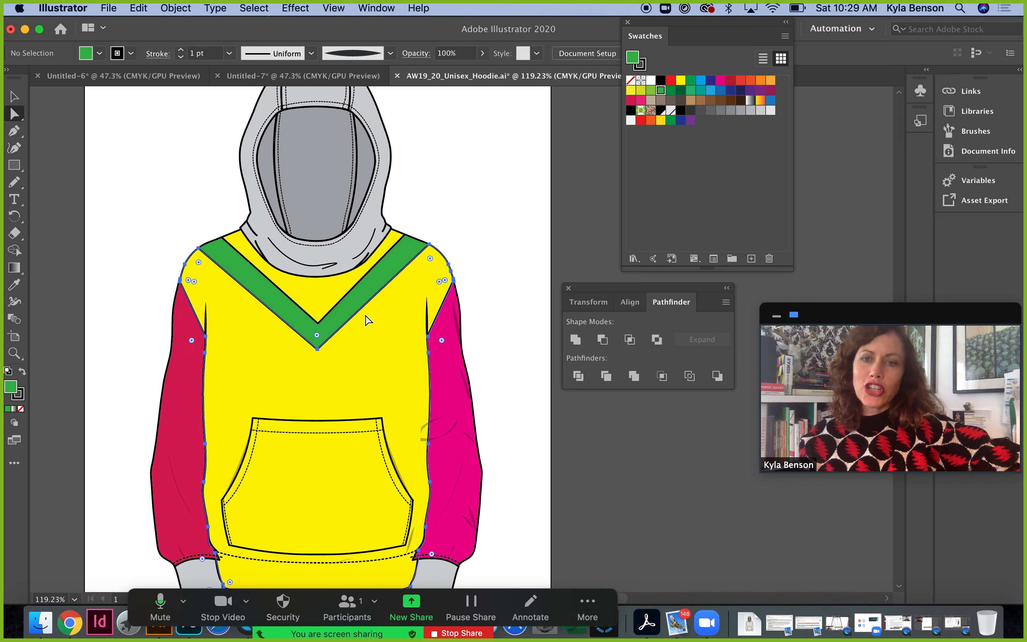
{"action": "left_click", "coordinate": [368, 319]}
{"action": "left_click_drag", "start_coordinate": [318, 349], "coordinate": [329, 378]}
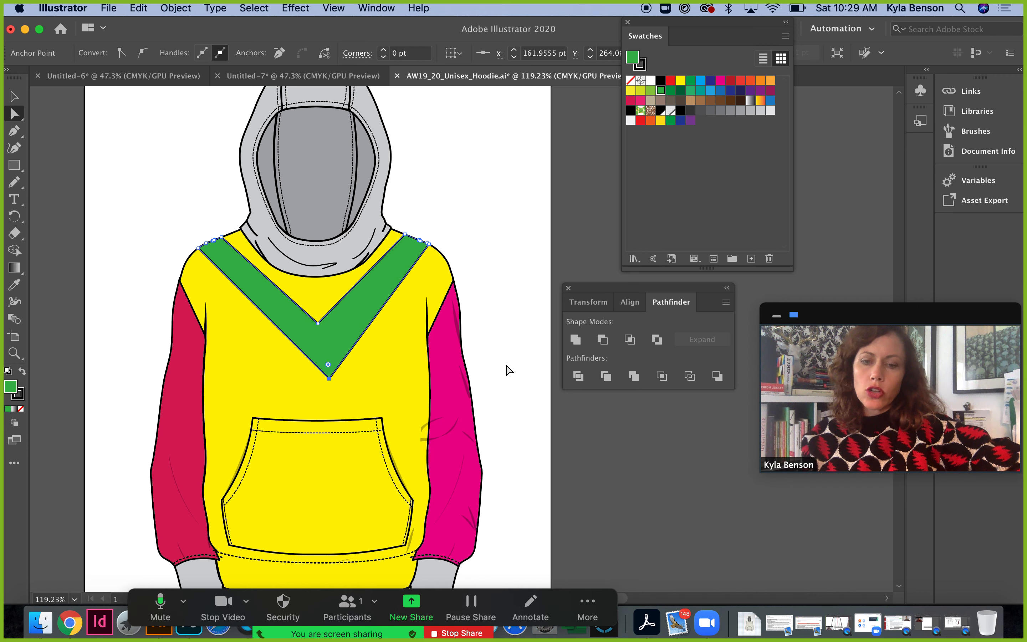
Select the whole body group and merge its panels into a single shape with the Pathfinder Unite operation
{"action": "key", "text": "v"}
{"action": "left_click", "coordinate": [412, 350]}
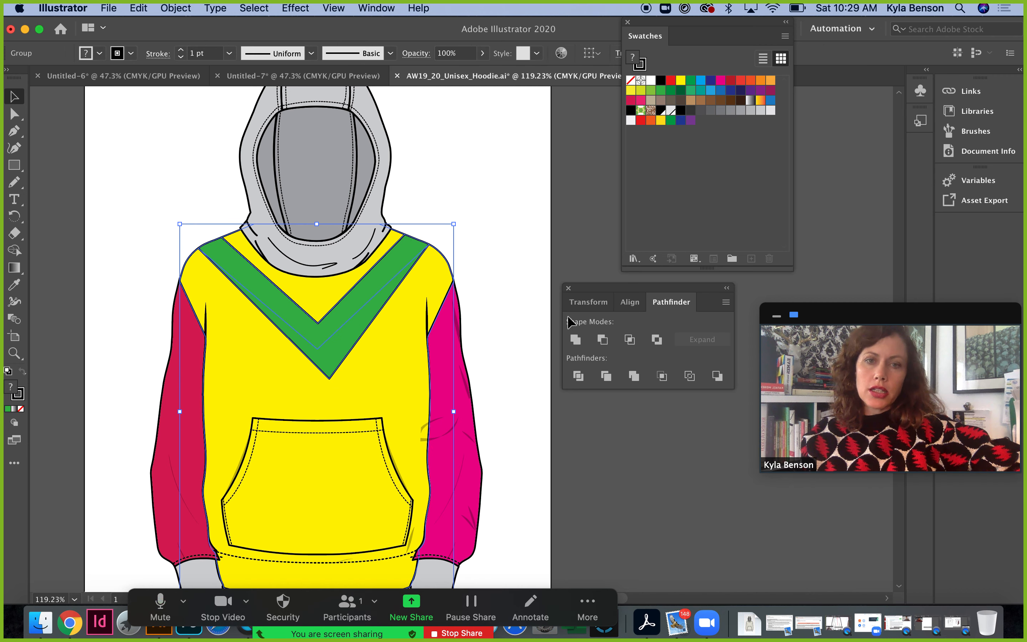
{"action": "left_click", "coordinate": [576, 340]}
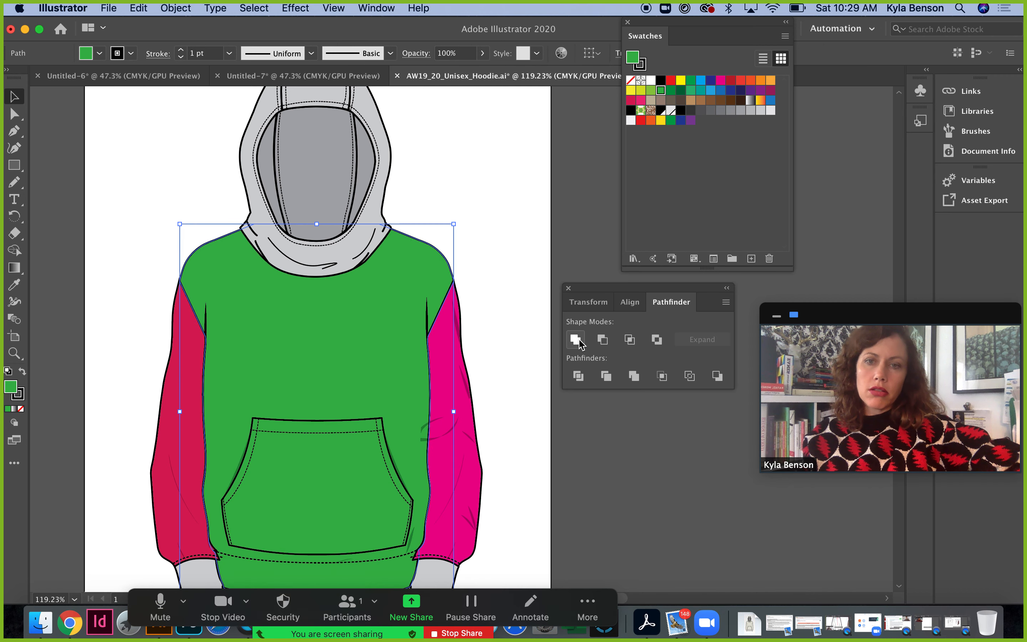
{"action": "left_click", "coordinate": [514, 209]}
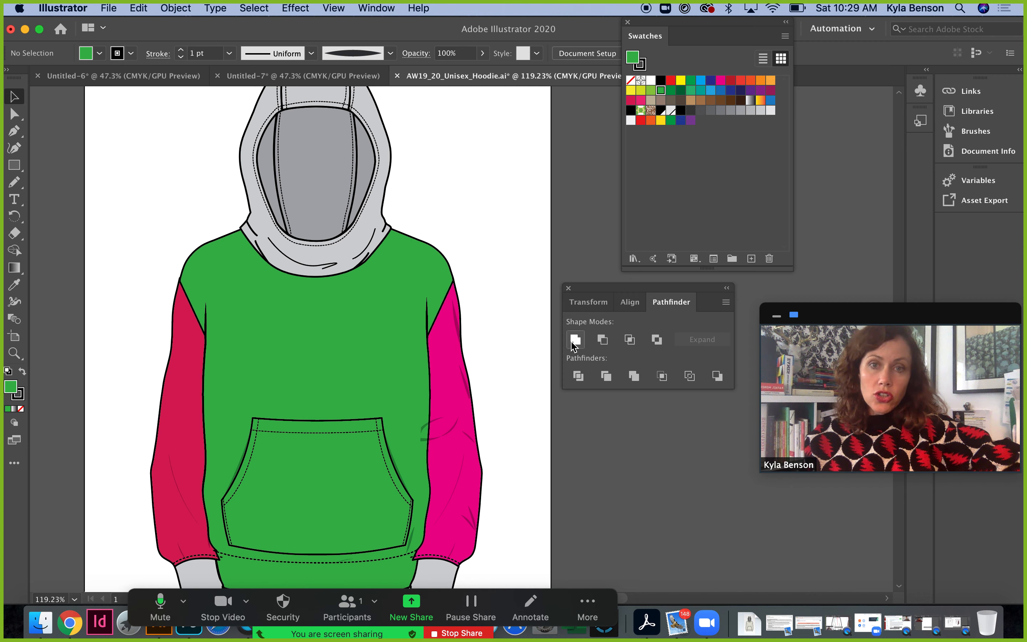